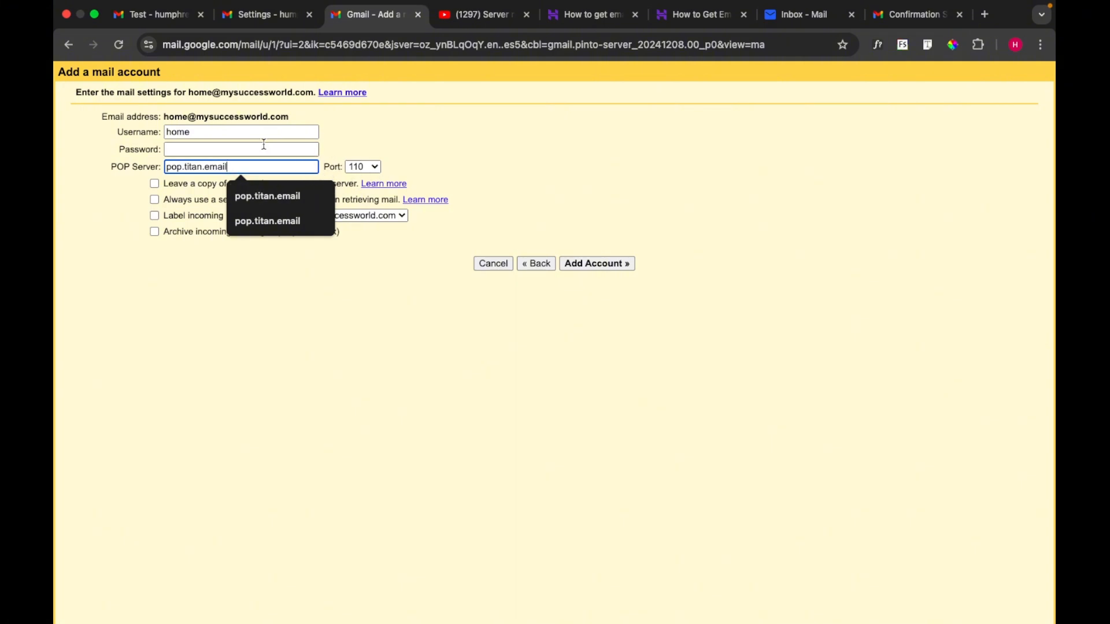
# Step: Fill the POP username with the full email address, enter the password, and set port 995
pyautogui.doubleClick(218, 132)
pyautogui.click(218, 131)
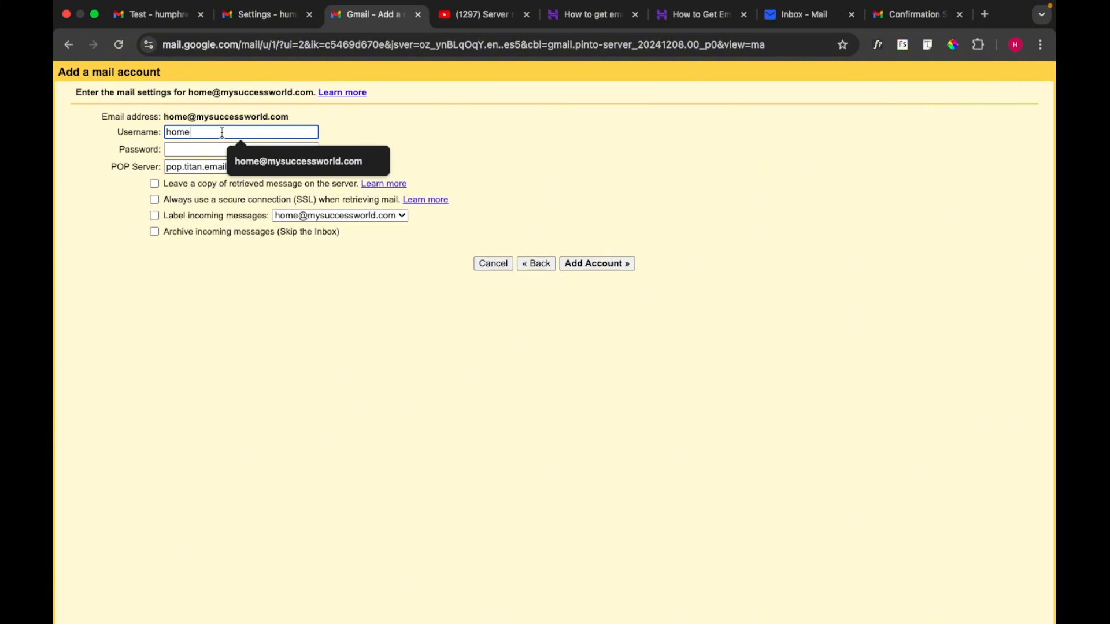
pyautogui.click(257, 162)
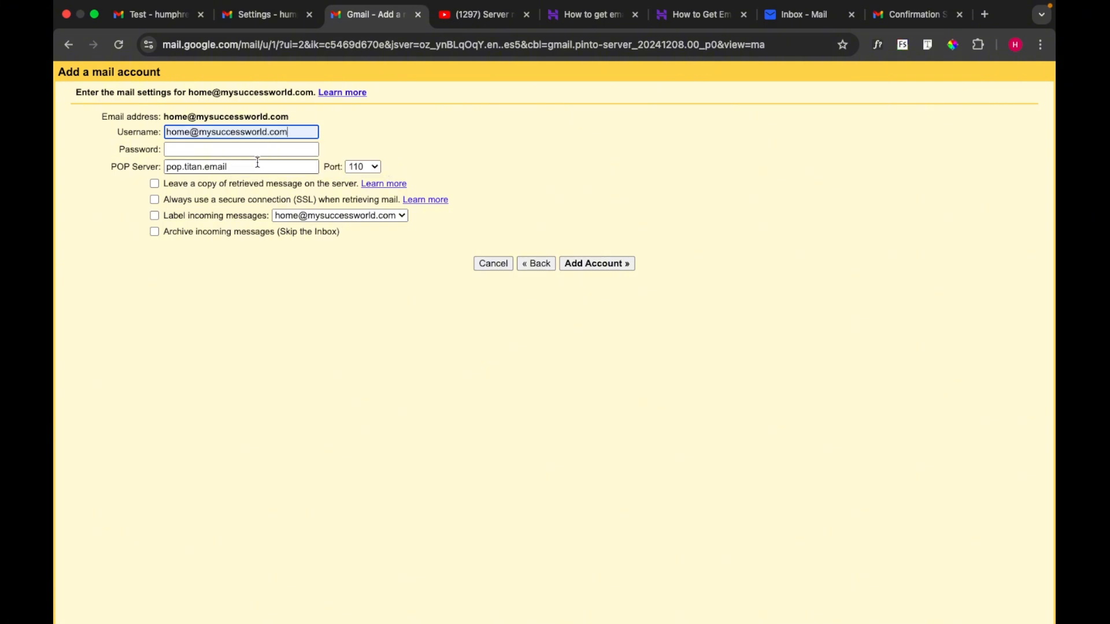
pyautogui.click(213, 149)
pyautogui.write('*******')
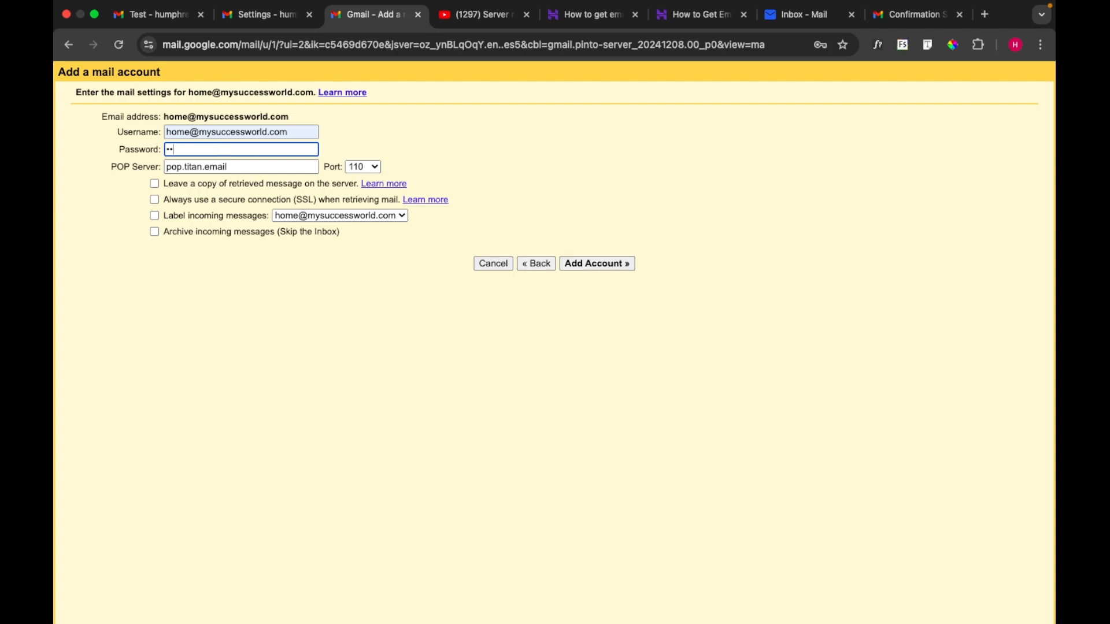
pyautogui.write('*****')
pyautogui.click(377, 168)
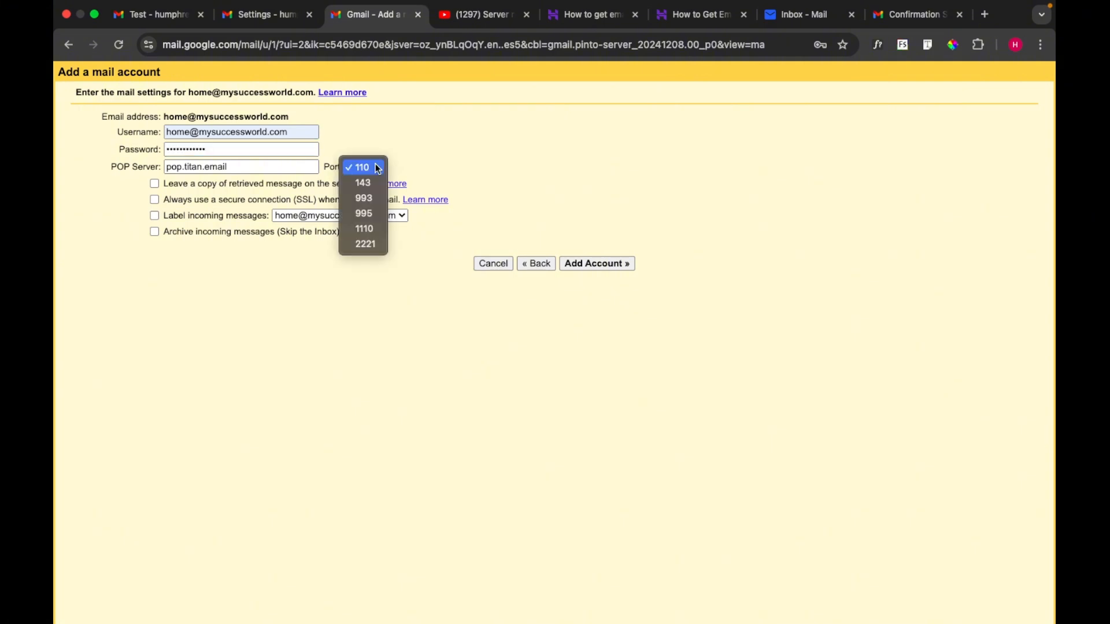
pyautogui.click(374, 213)
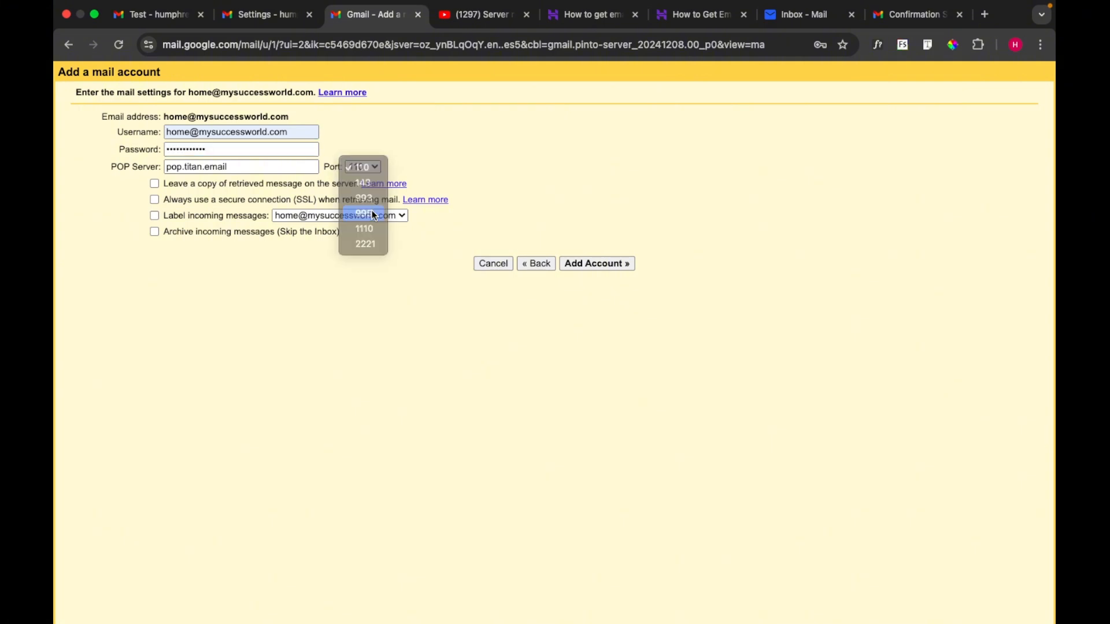
pyautogui.click(701, 17)
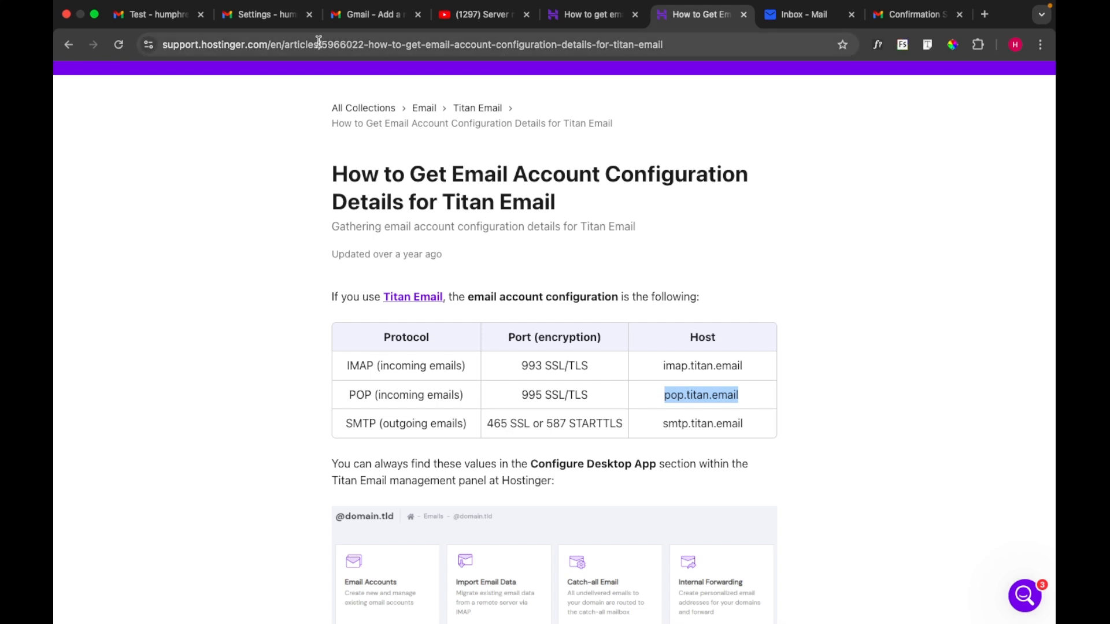
pyautogui.click(370, 14)
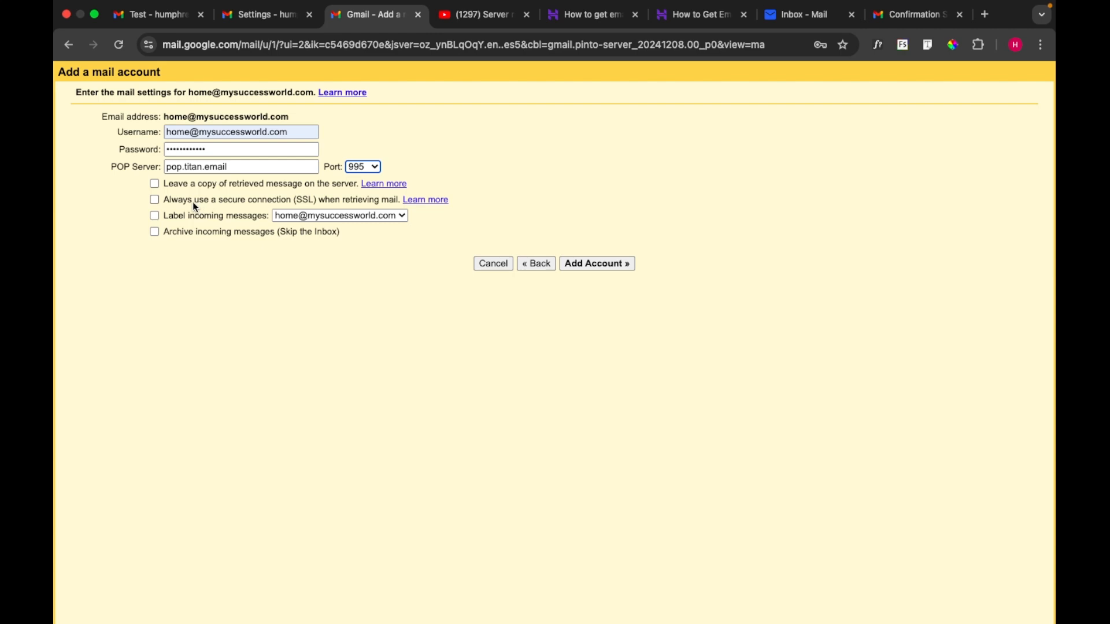
# Step: Enable Leave a copy, Always use SSL and Label incoming messages, then add the POP account
pyautogui.click(153, 184)
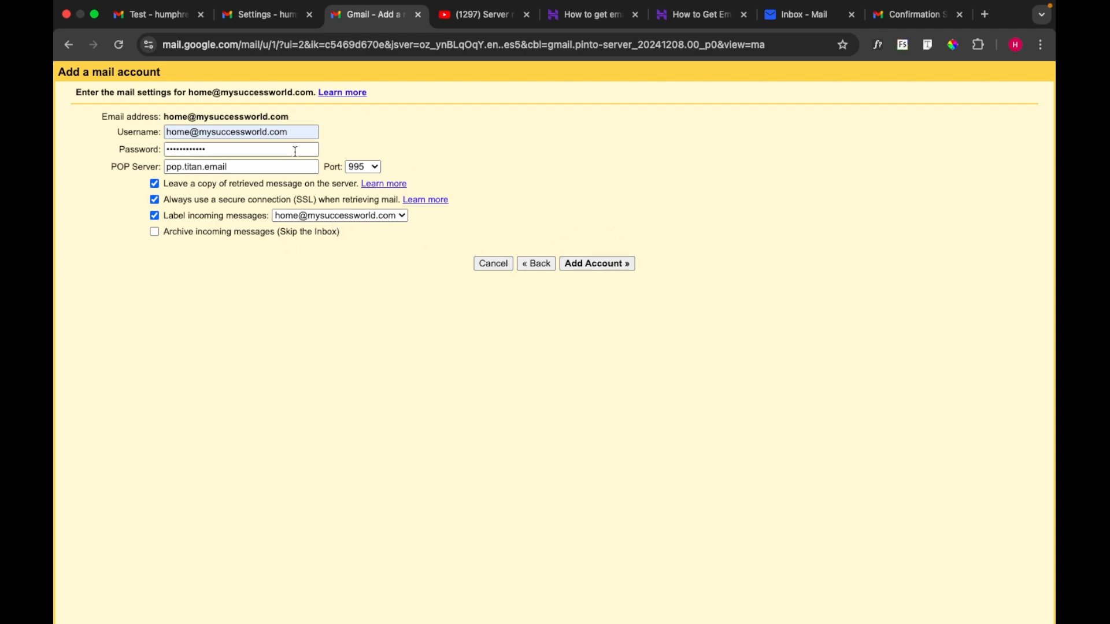
pyautogui.click(289, 132)
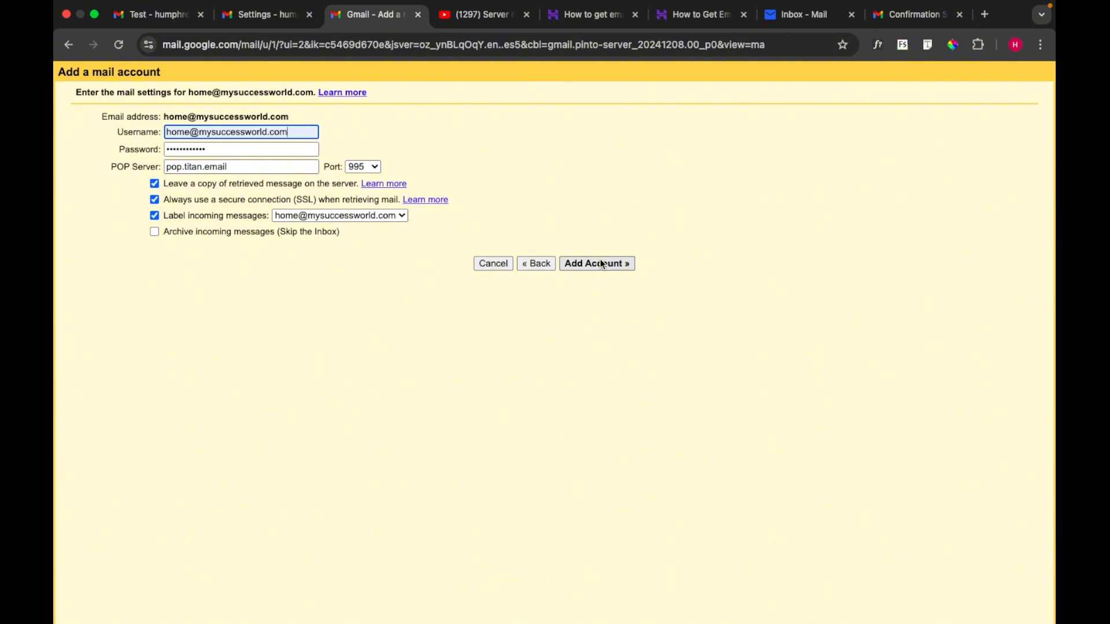
pyautogui.click(600, 263)
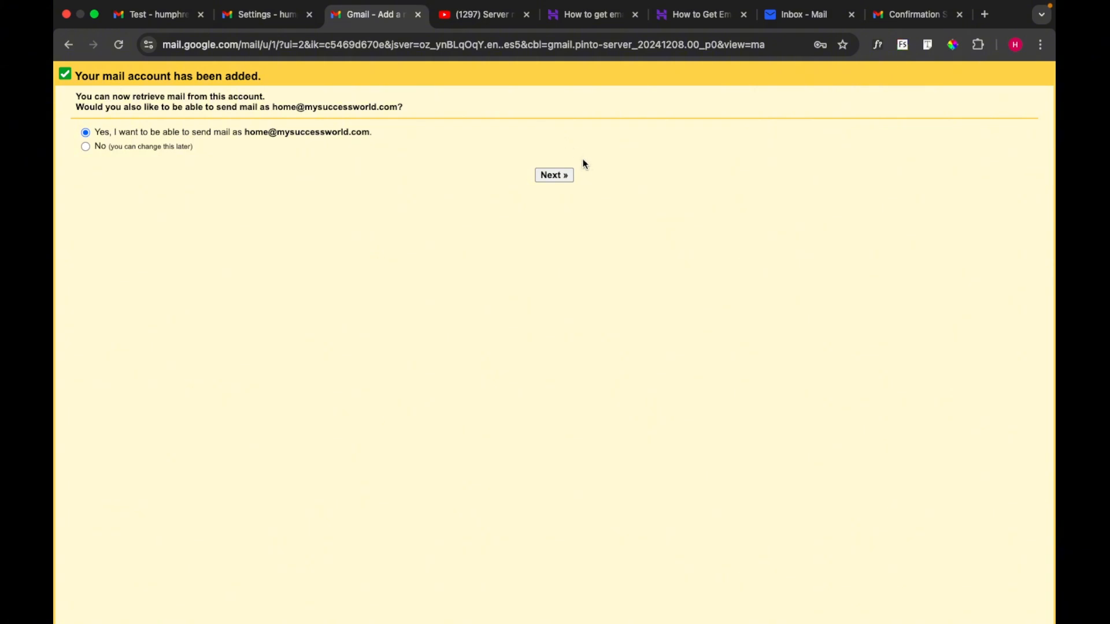
# Step: Keep 'Yes, I want to be able to send mail as' selected and continue
pyautogui.click(553, 175)
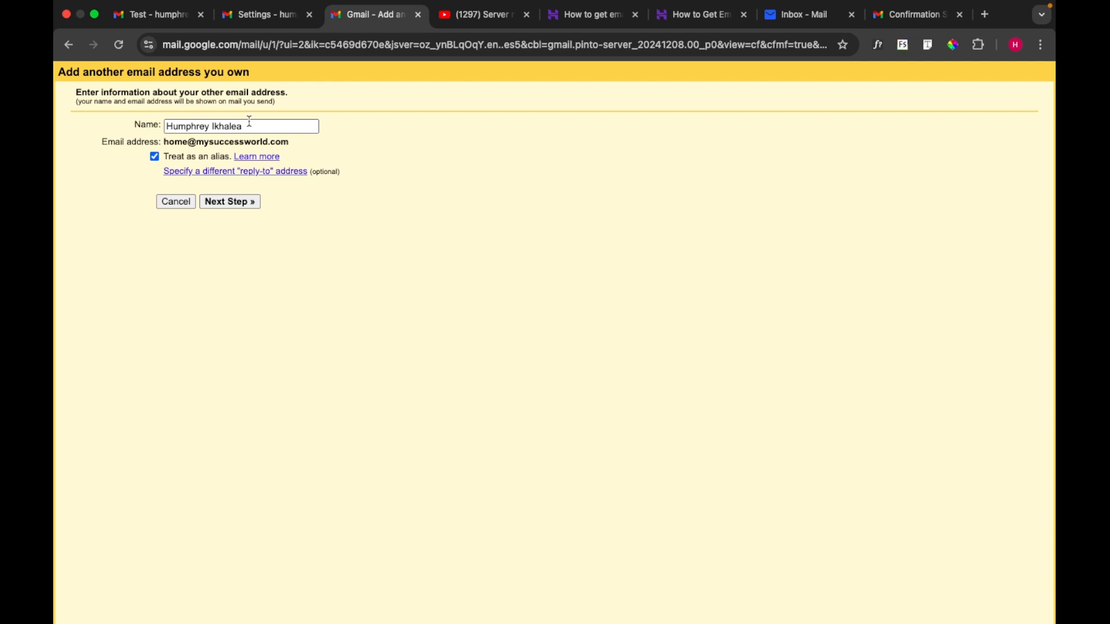
# Step: Advance to the SMTP server step and start editing the prefilled mx1.titan.email server
pyautogui.click(230, 202)
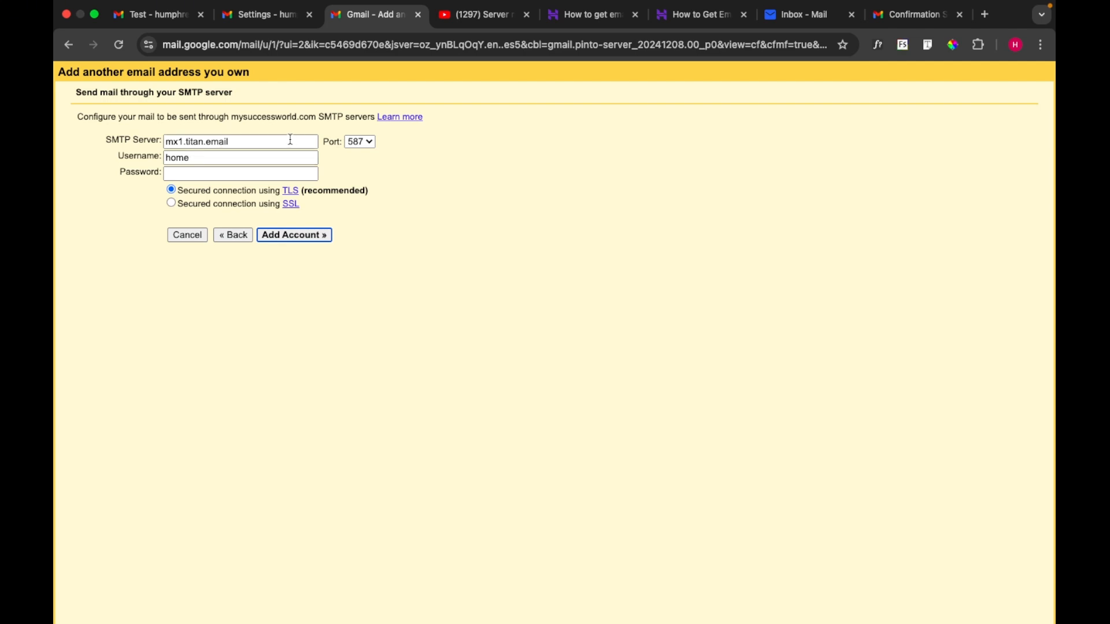
pyautogui.click(242, 141)
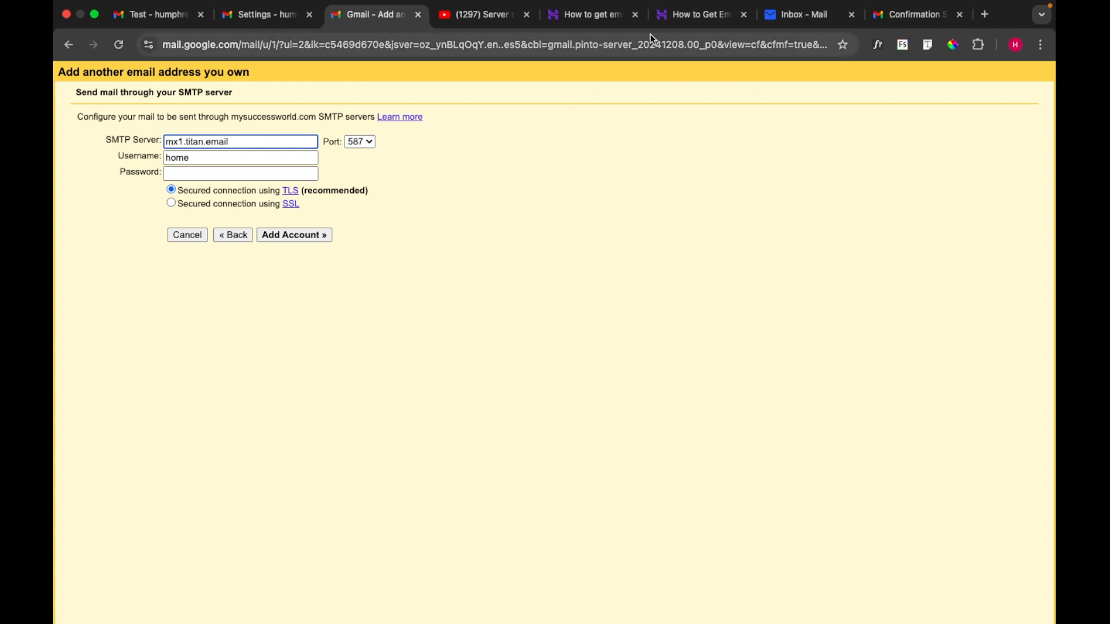
# Step: Select smtp.titan.email in the Hostinger Titan settings table and return to the Gmail form
pyautogui.click(697, 14)
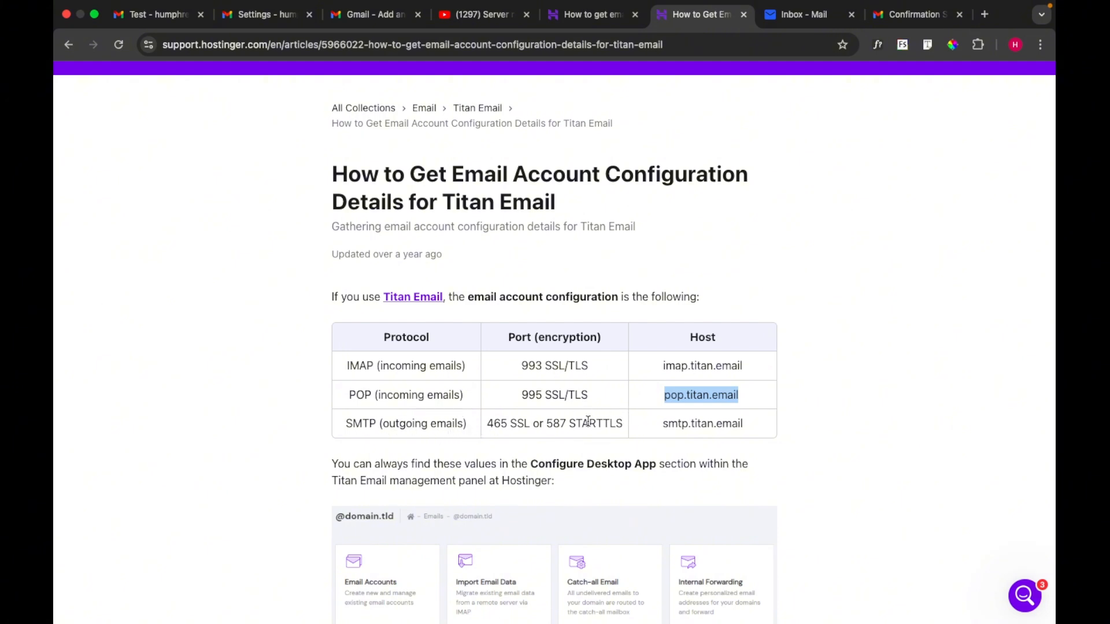
pyautogui.doubleClick(674, 429)
pyautogui.press('super+c')
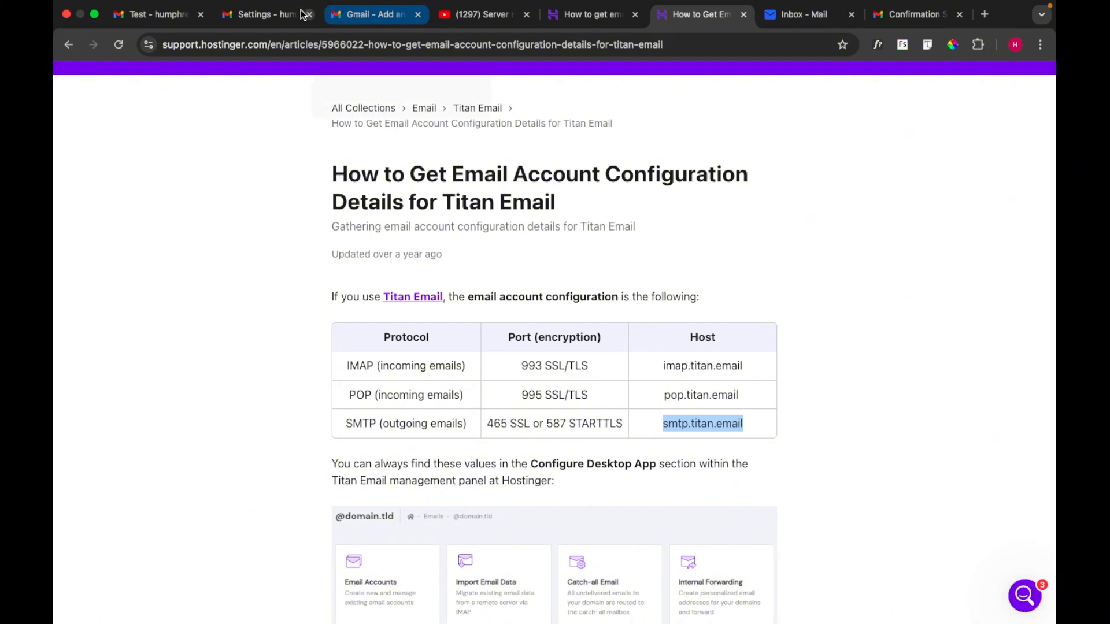
pyautogui.click(370, 18)
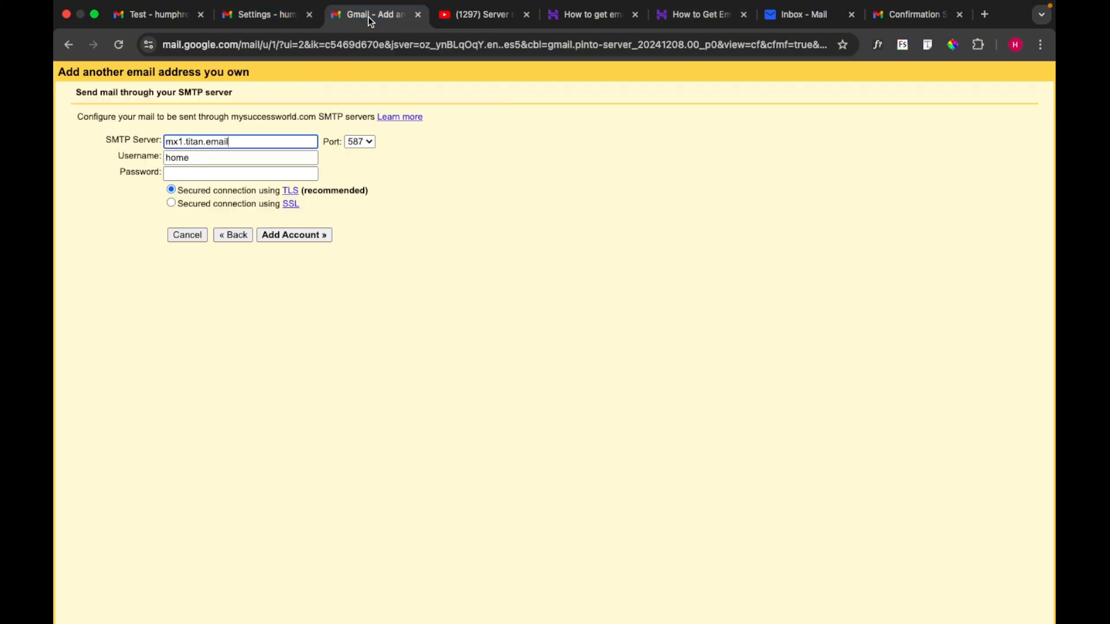
# Step: Replace the SMTP server with smtp.titan.email, use the full email address as username, and enter the password
pyautogui.tripleClick(251, 144)
pyautogui.press('super+v')
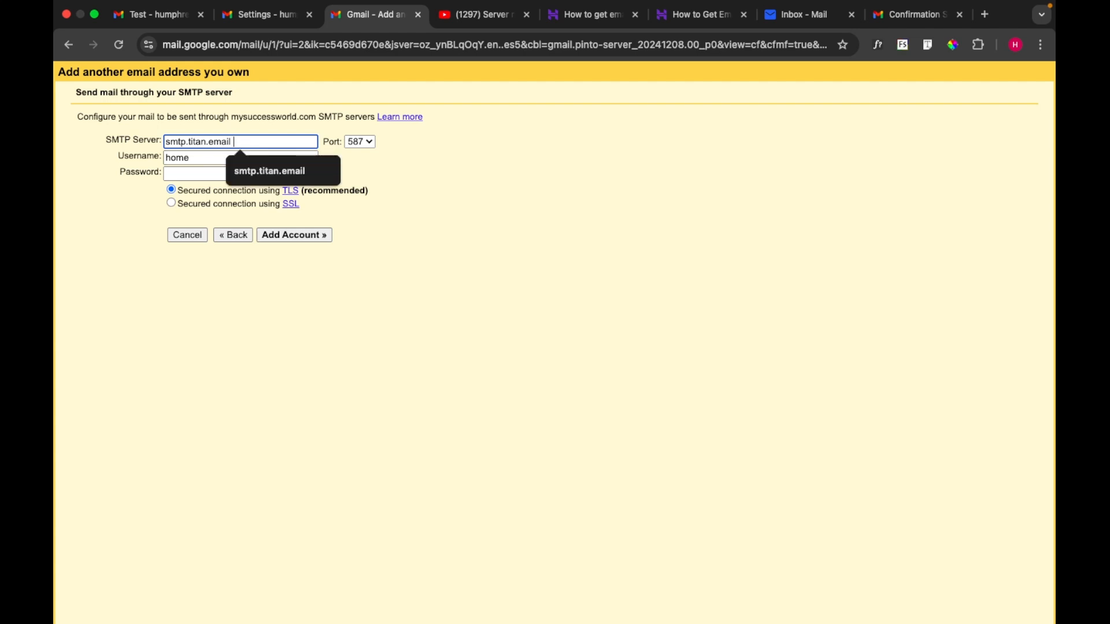
pyautogui.doubleClick(185, 159)
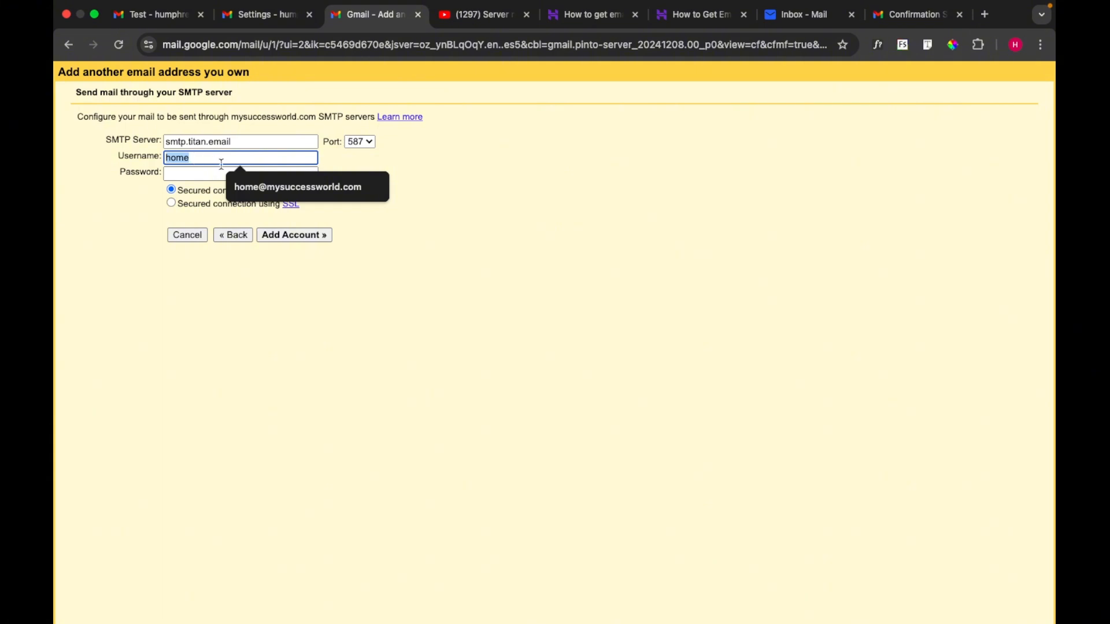
pyautogui.click(261, 186)
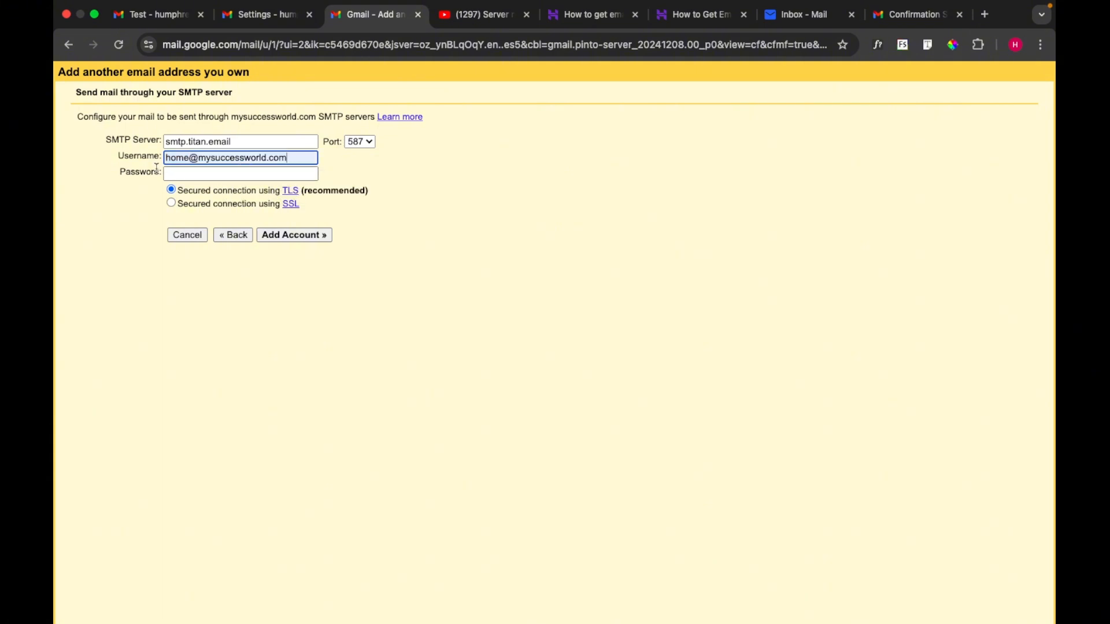
pyautogui.click(188, 175)
pyautogui.write('••••••••')
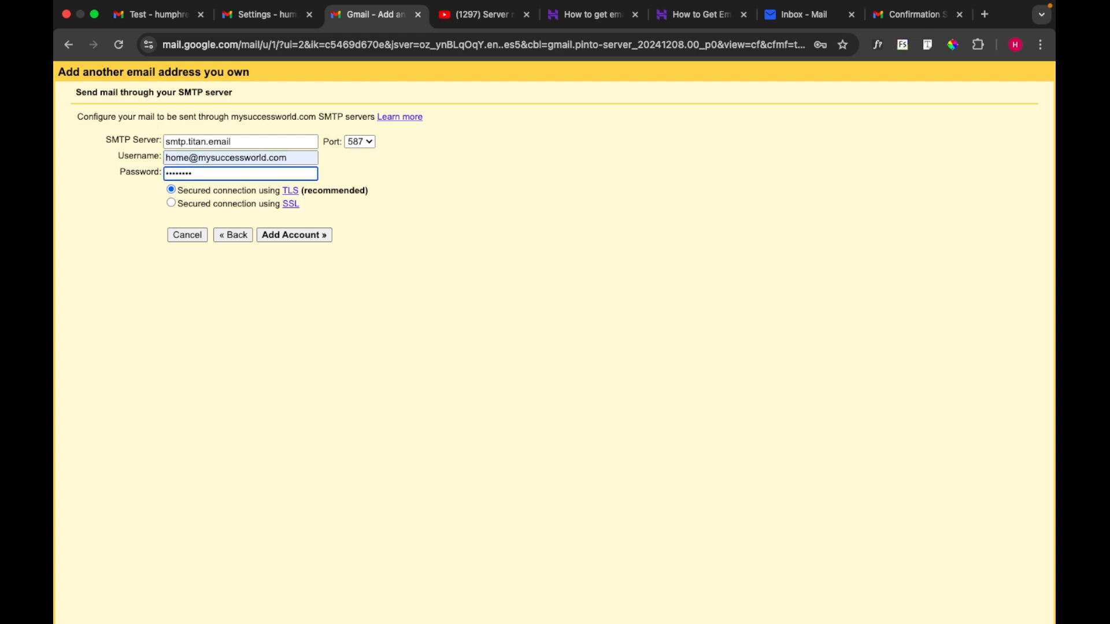
pyautogui.write('••••')
# Step: Switch the sending connection to SSL on port 465
pyautogui.click(172, 203)
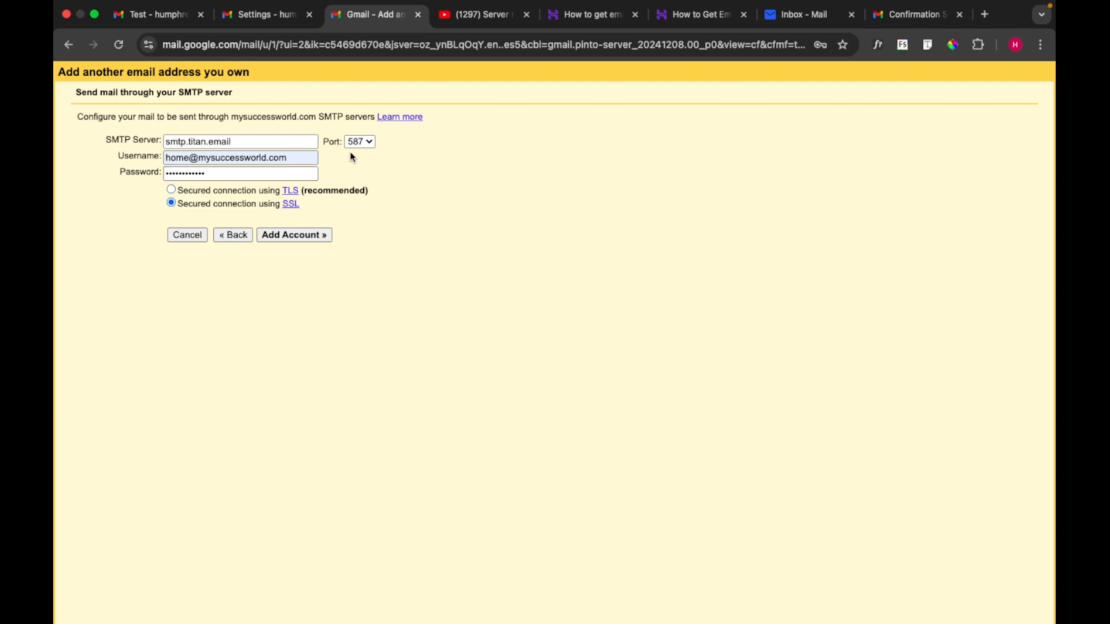
pyautogui.click(364, 143)
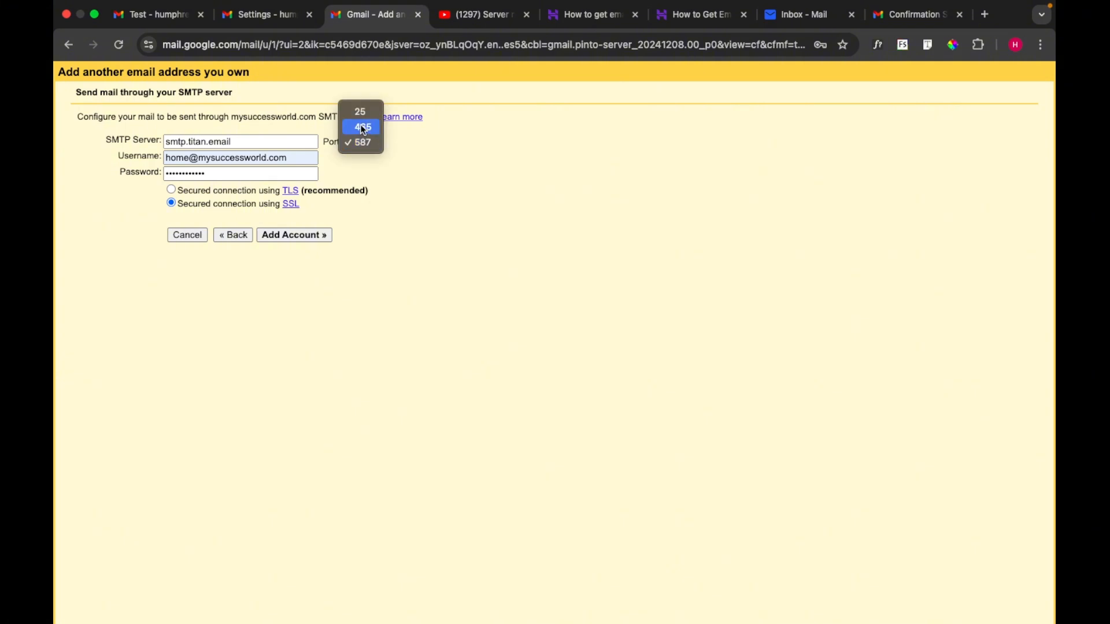
pyautogui.click(362, 127)
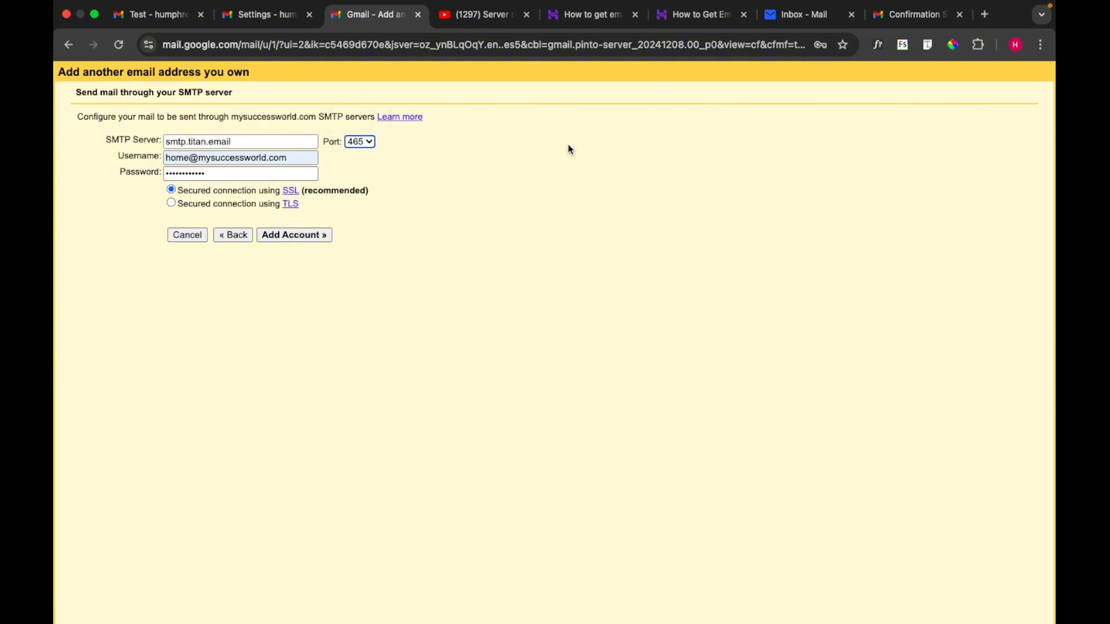
# Step: Double-check the Titan SMTP settings in the Hostinger article, then add the send-as address
pyautogui.click(709, 18)
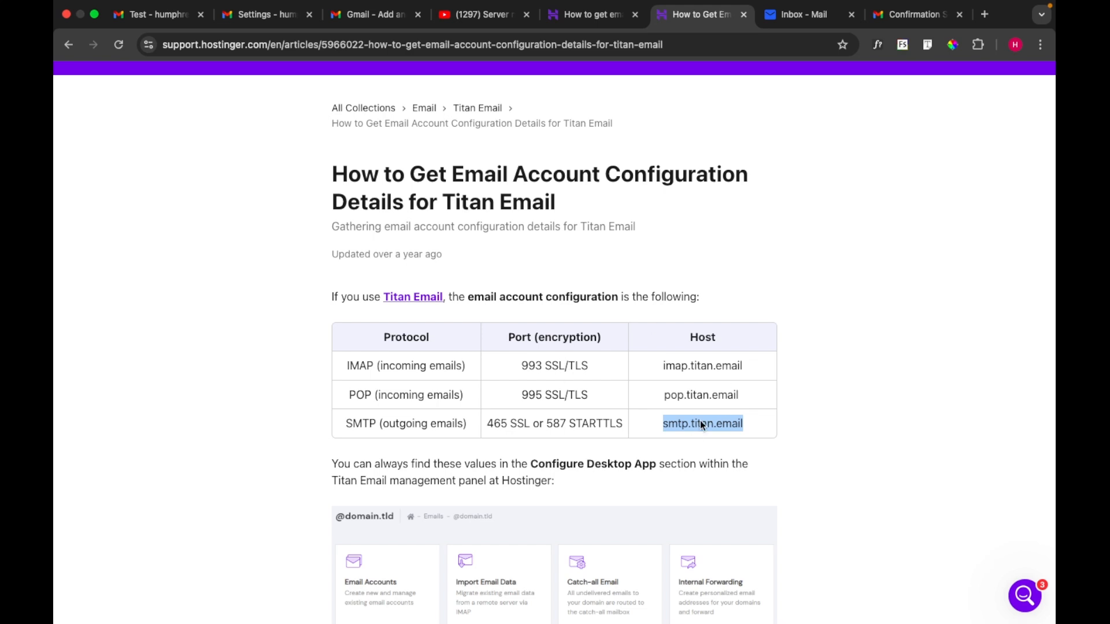
pyautogui.scroll(-3, 727, 409)
pyautogui.scroll(3, 727, 411)
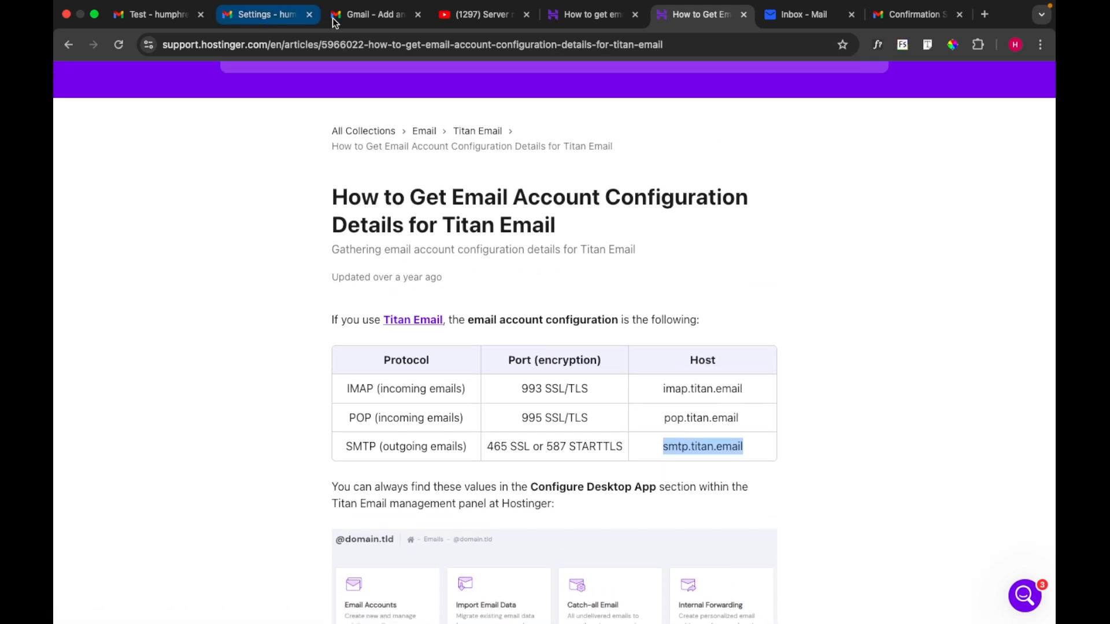
pyautogui.click(377, 18)
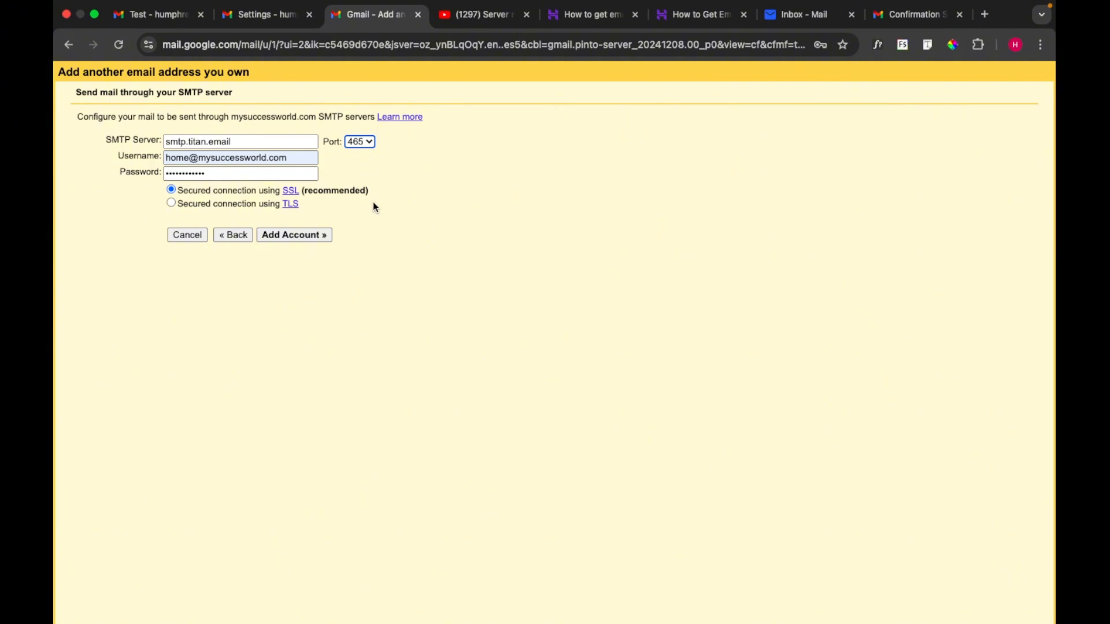
pyautogui.click(288, 236)
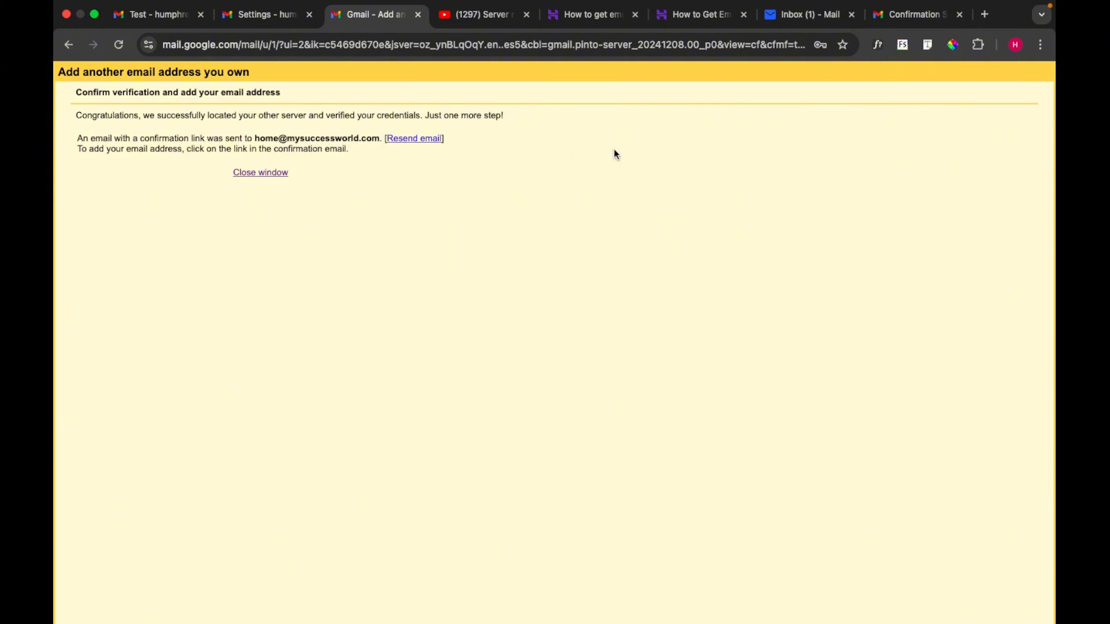
# Step: Open the Gmail Team confirmation email in the Titan inbox and follow its confirmation link
pyautogui.click(806, 15)
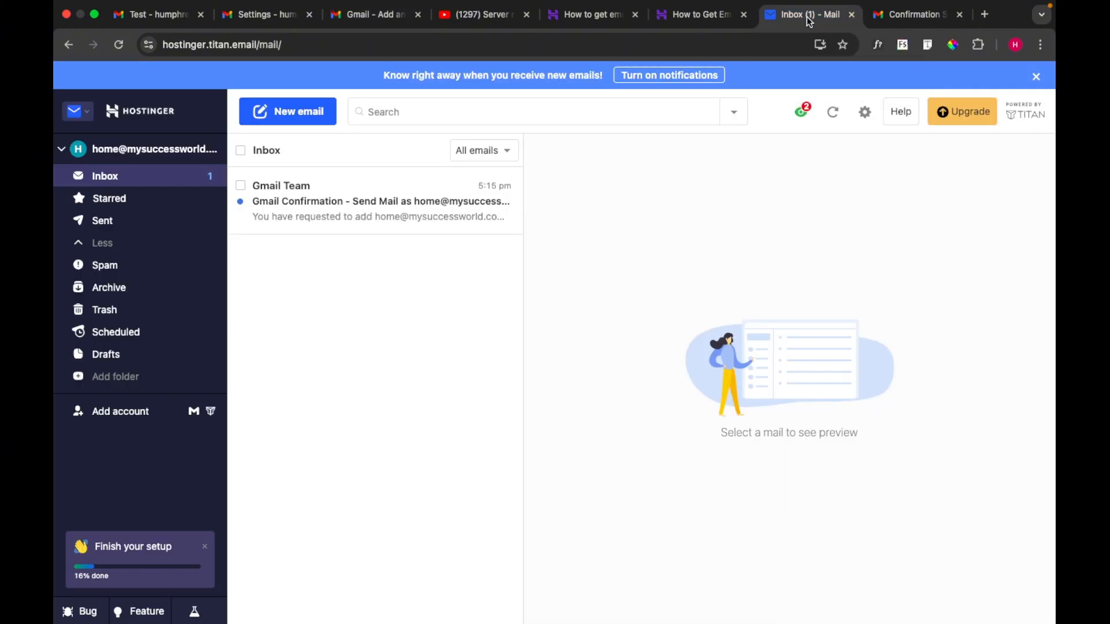
pyautogui.click(362, 212)
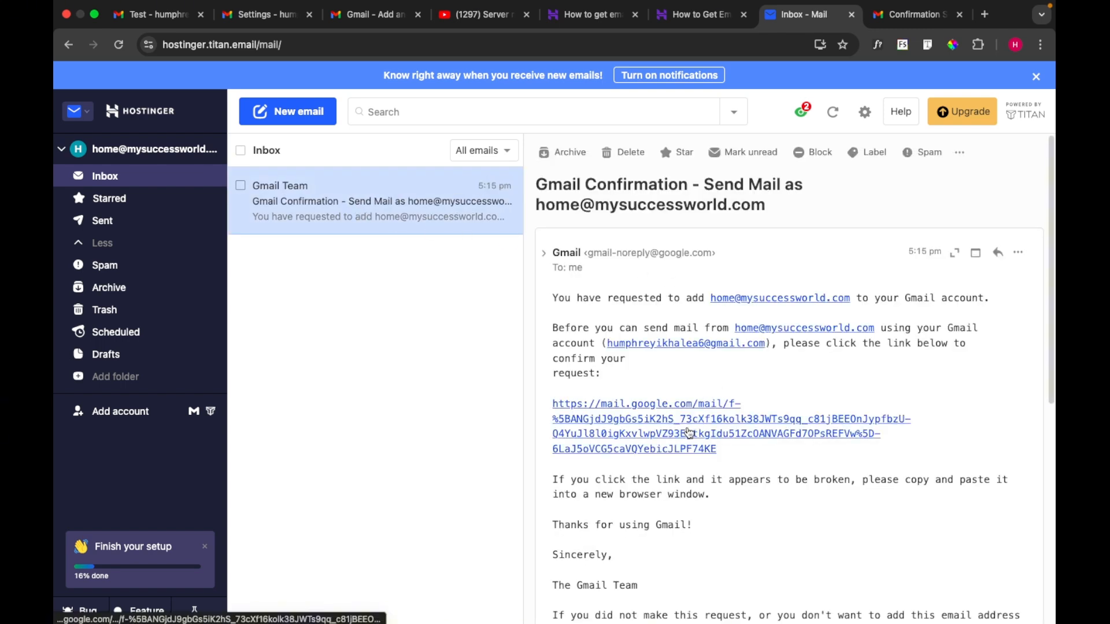
pyautogui.scroll(-1, 688, 425)
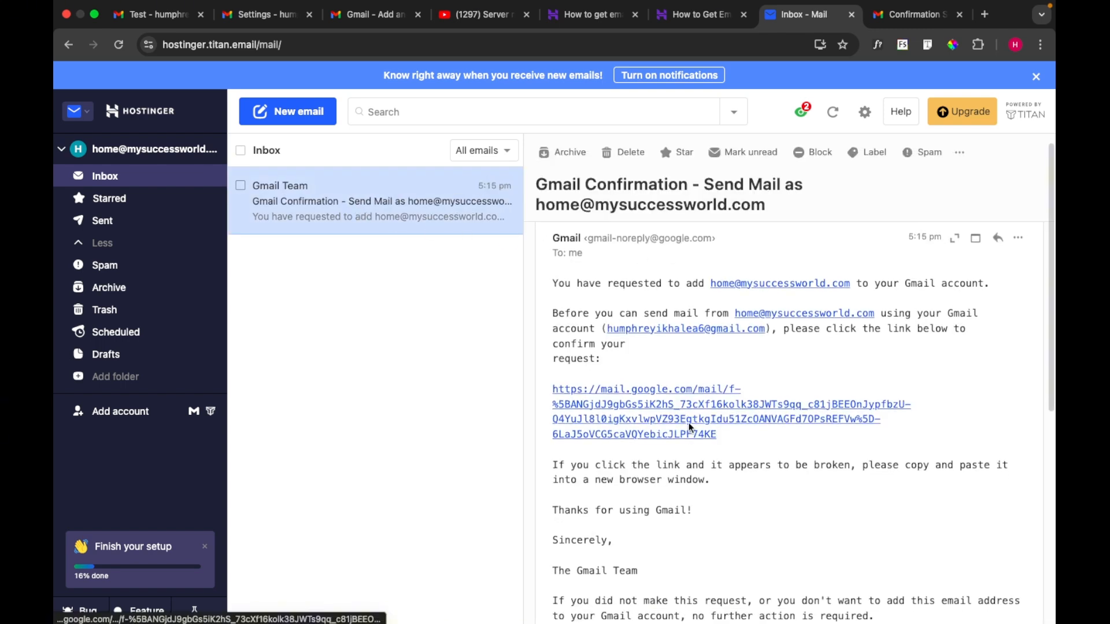
pyautogui.click(659, 409)
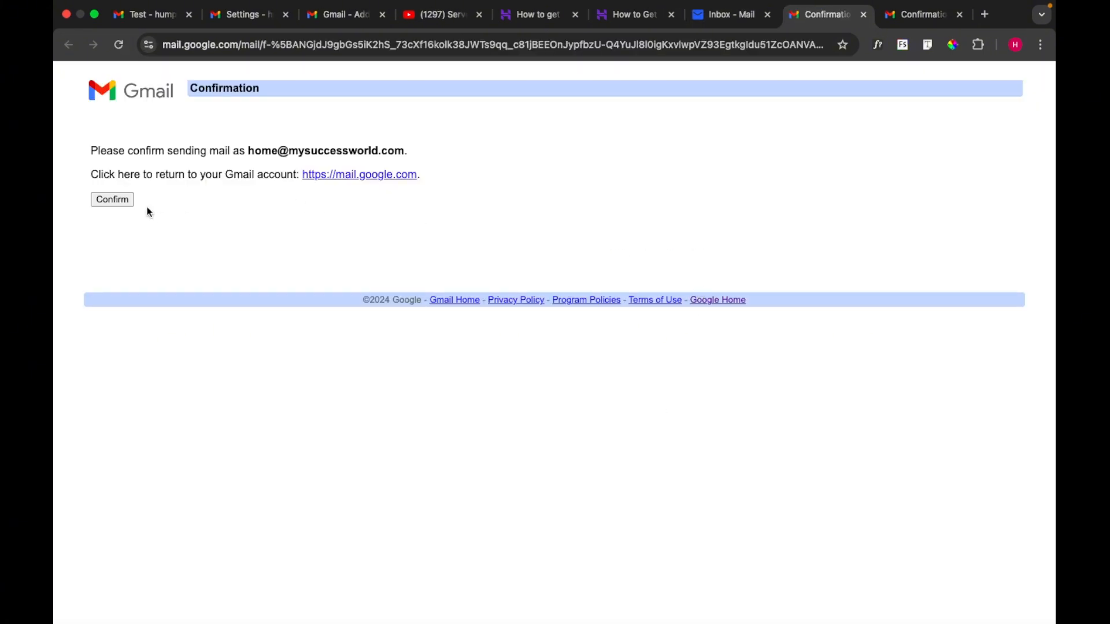
# Step: Confirm sending mail as the Titan address and return to Gmail settings
pyautogui.click(116, 198)
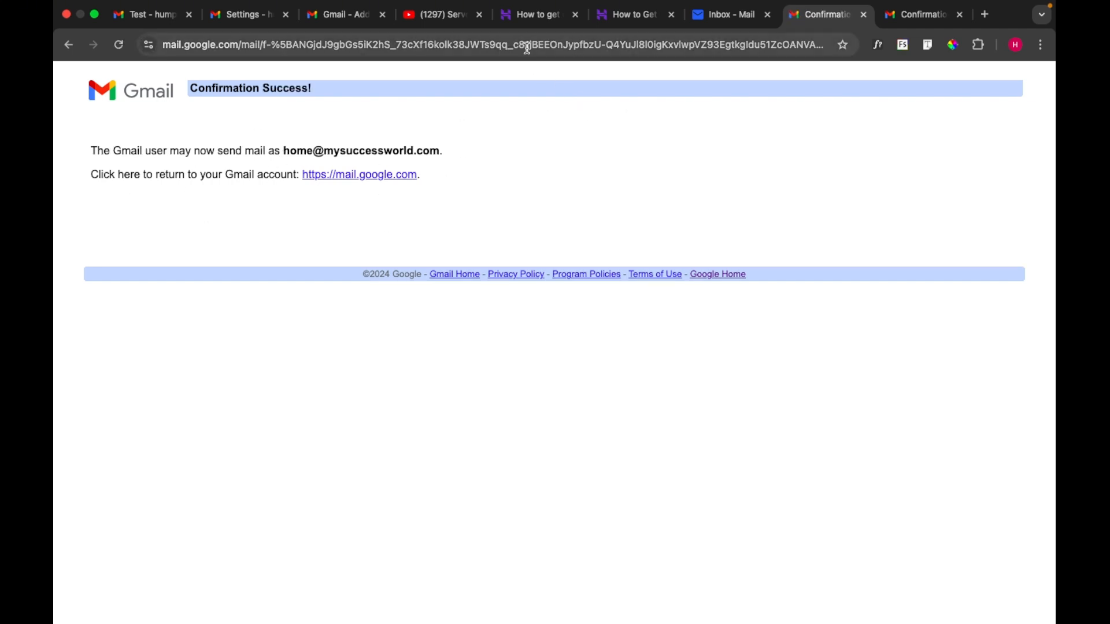
pyautogui.click(348, 22)
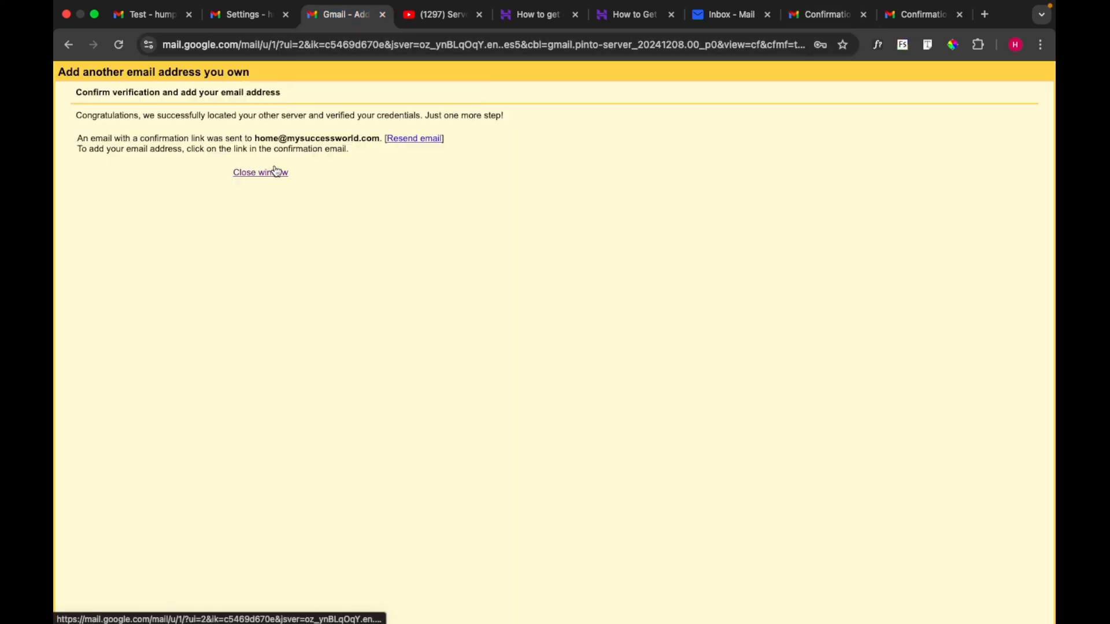
pyautogui.click(248, 19)
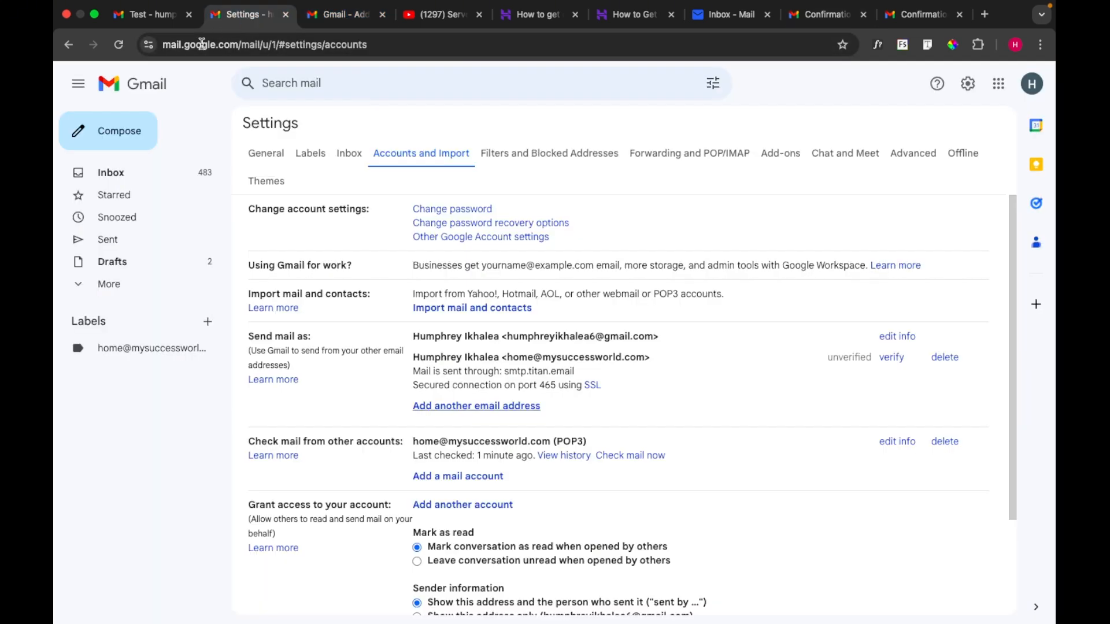
# Step: Reload the Gmail inbox to show the fetched confirmation messages, then switch to the Titan mailbox
pyautogui.click(124, 172)
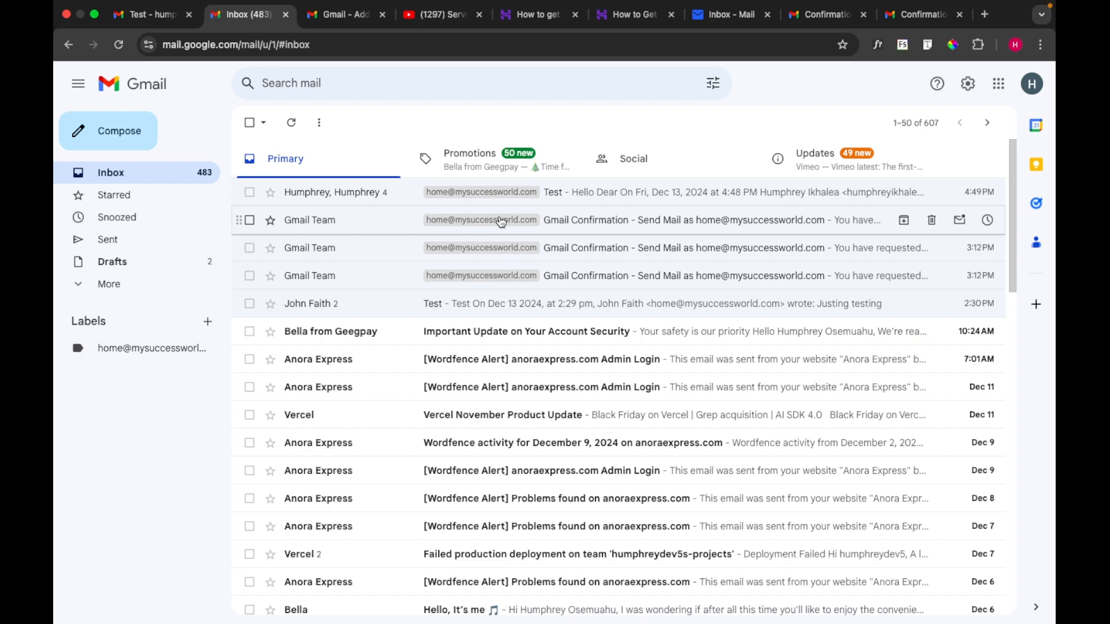
pyautogui.click(119, 44)
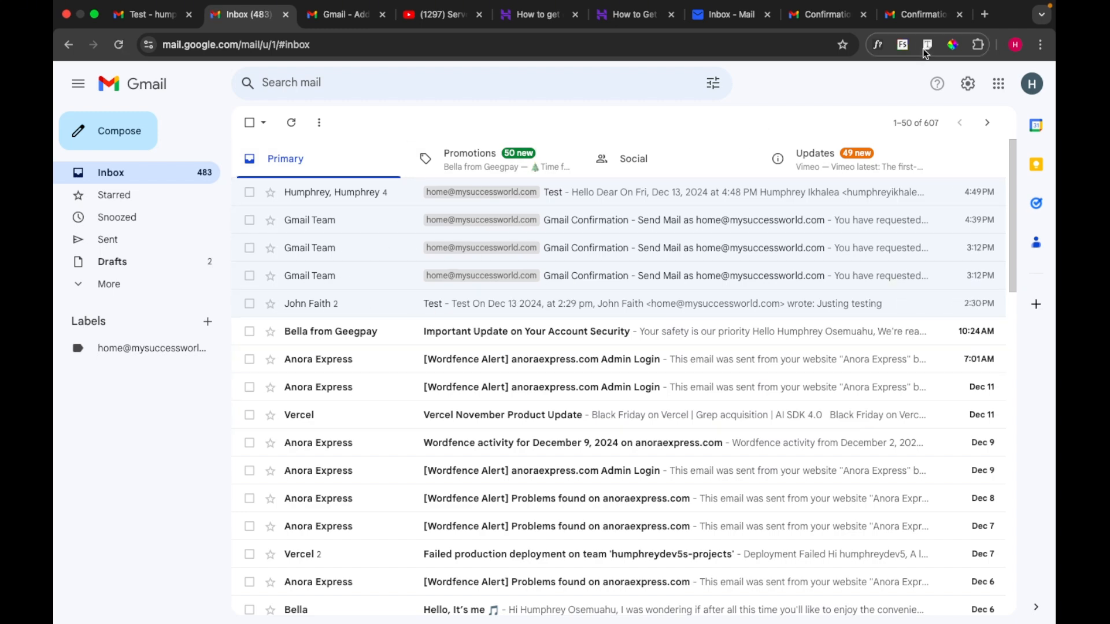
pyautogui.click(741, 30)
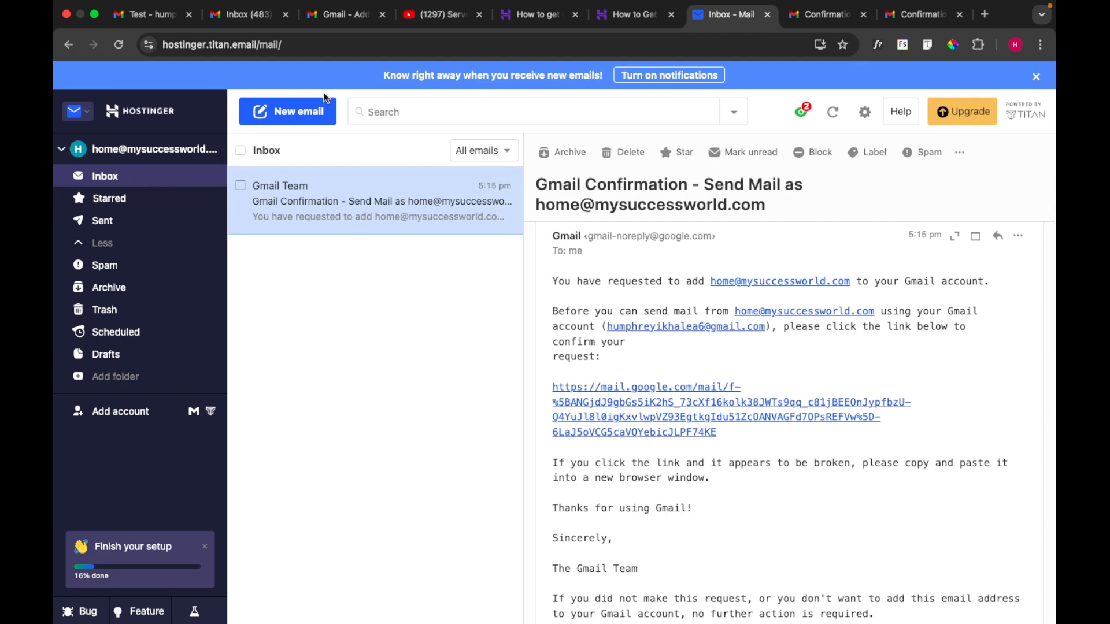
# Step: Clear the four Titan-fetched conversations from the Gmail inbox and reload to reveal the new 'Test' message
pyautogui.click(255, 18)
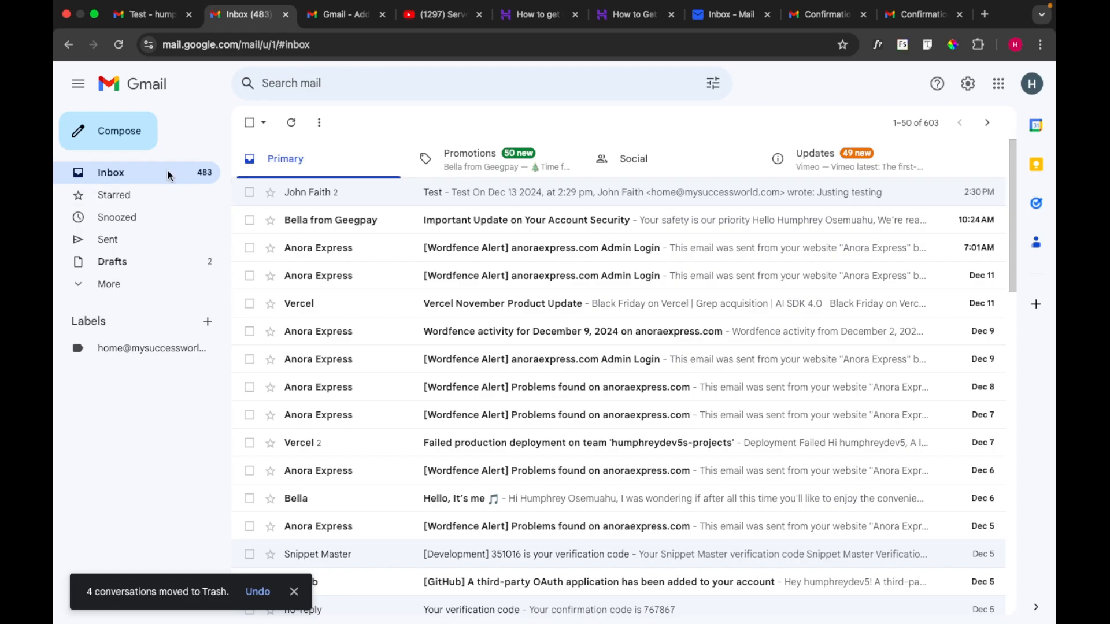
pyautogui.click(168, 173)
pyautogui.click(168, 174)
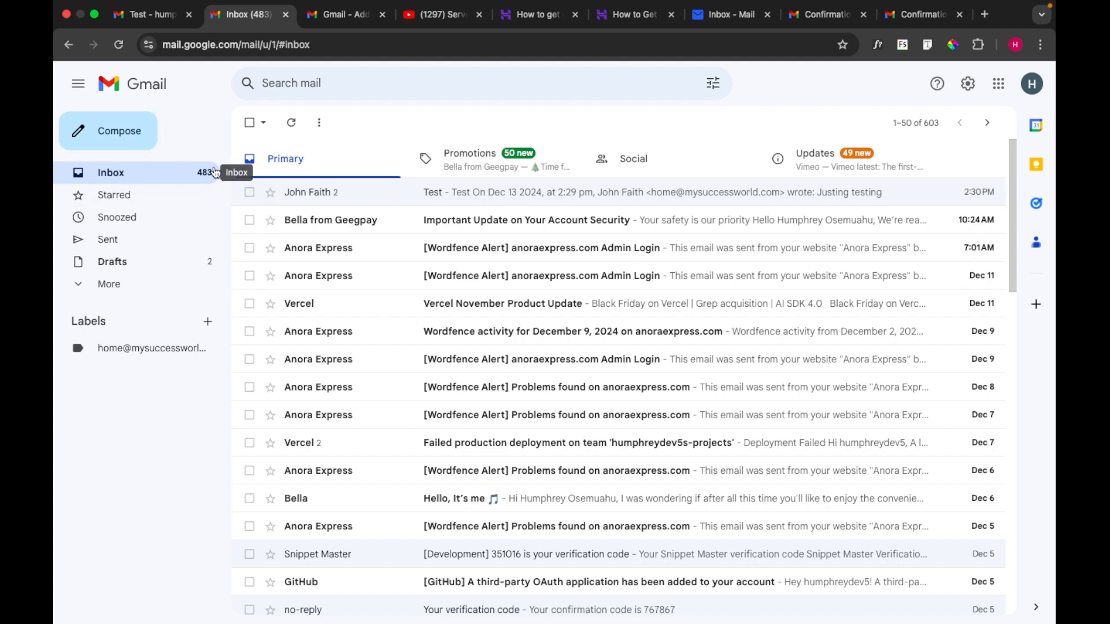
pyautogui.click(120, 43)
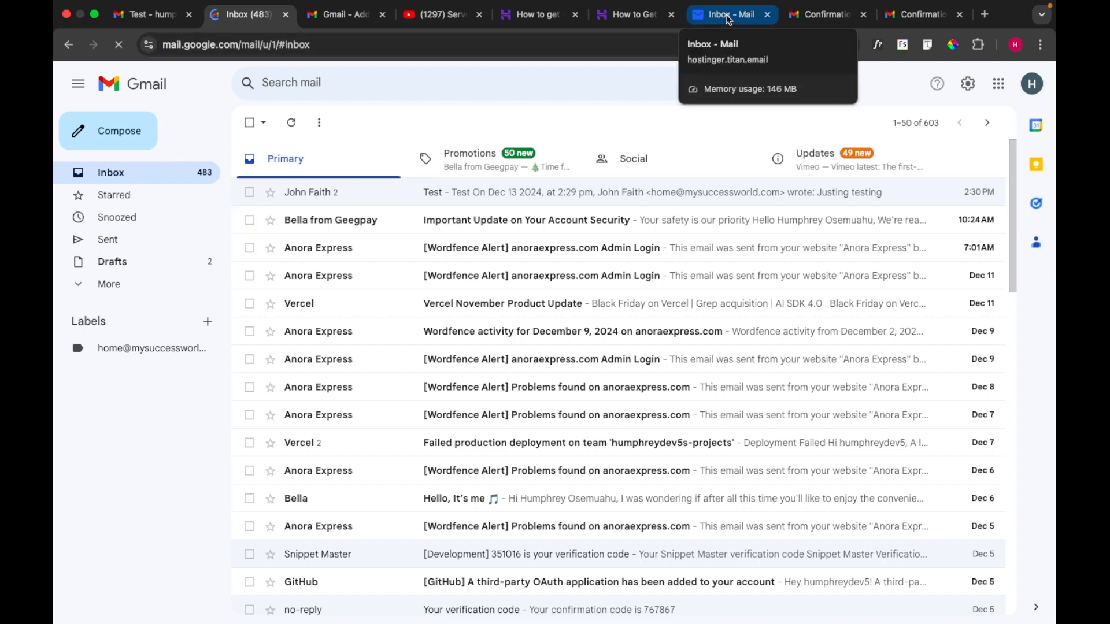
# Step: Start a new email from the personal Gmail account addressed to the Titan address
pyautogui.click(150, 16)
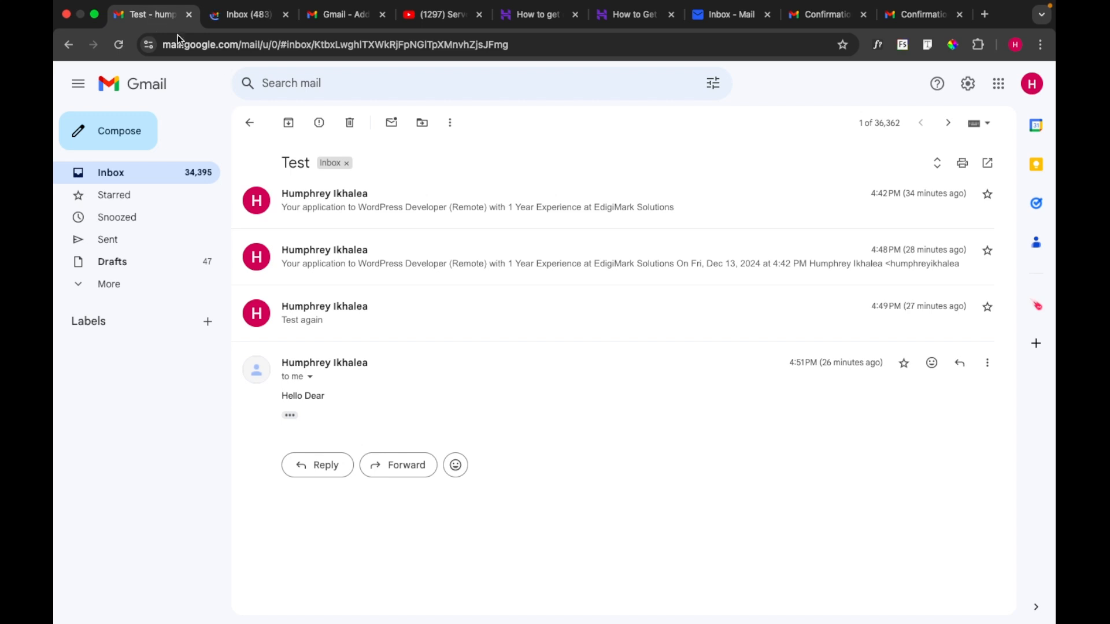
pyautogui.click(173, 172)
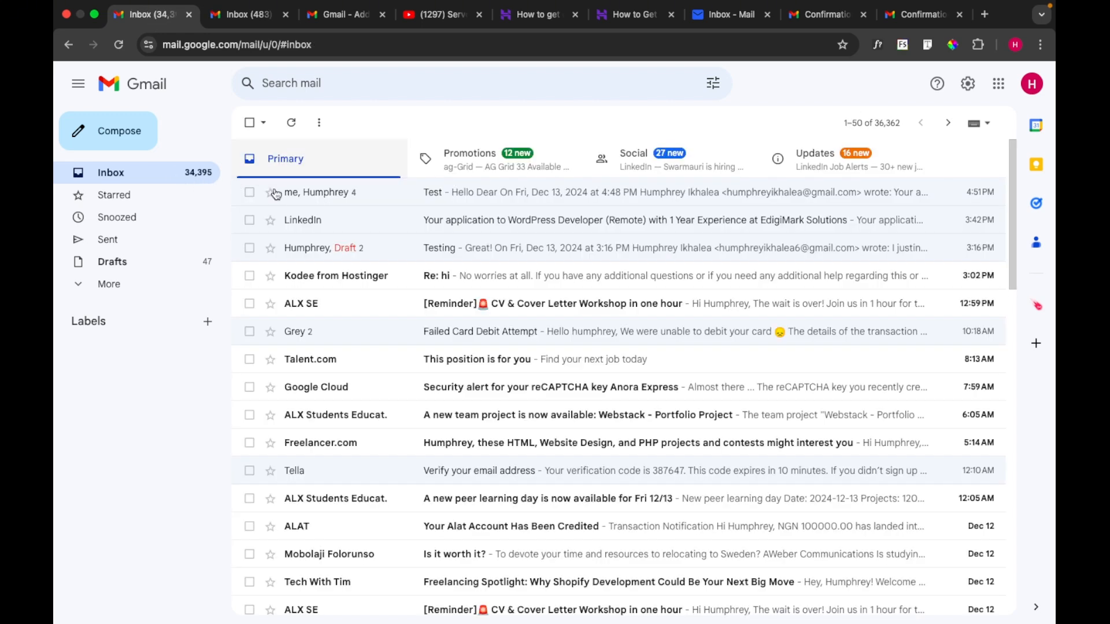
pyautogui.click(125, 146)
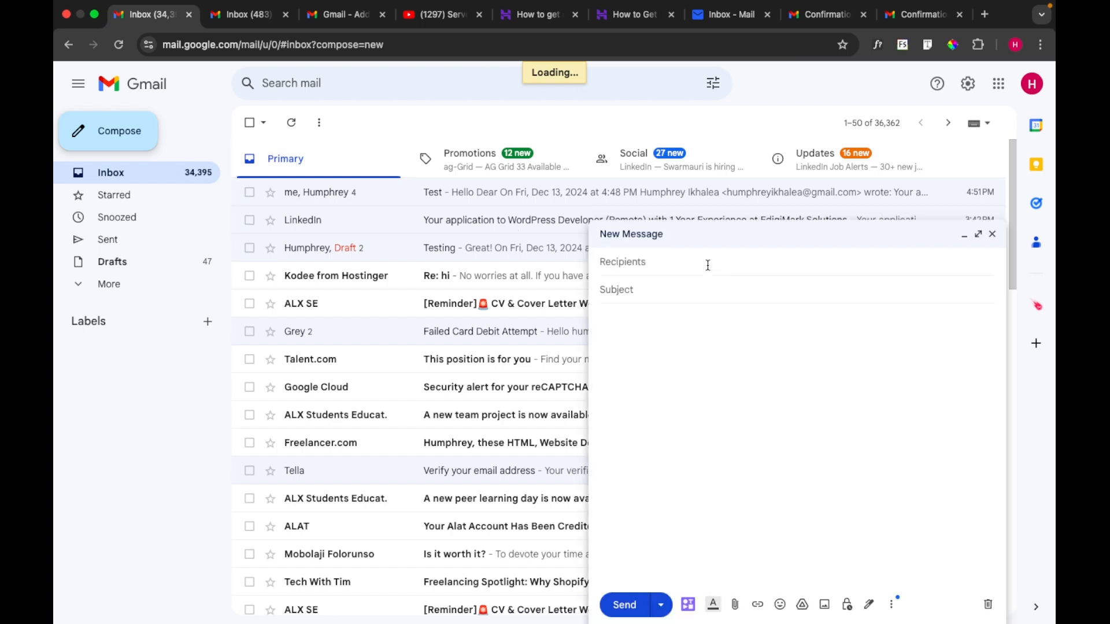
pyautogui.click(673, 273)
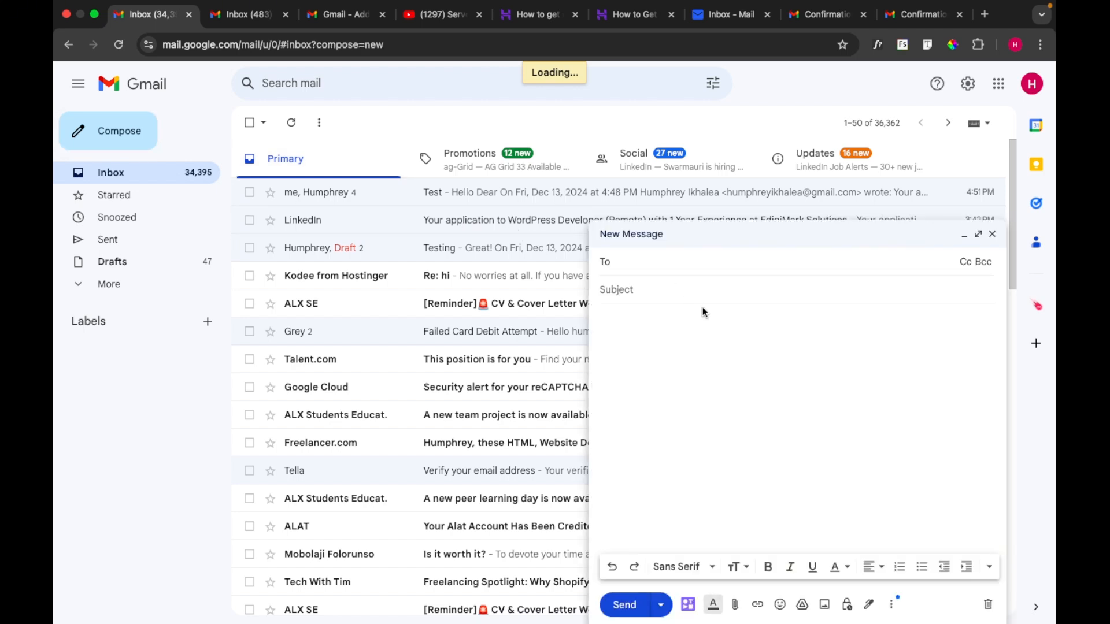
pyautogui.write('h')
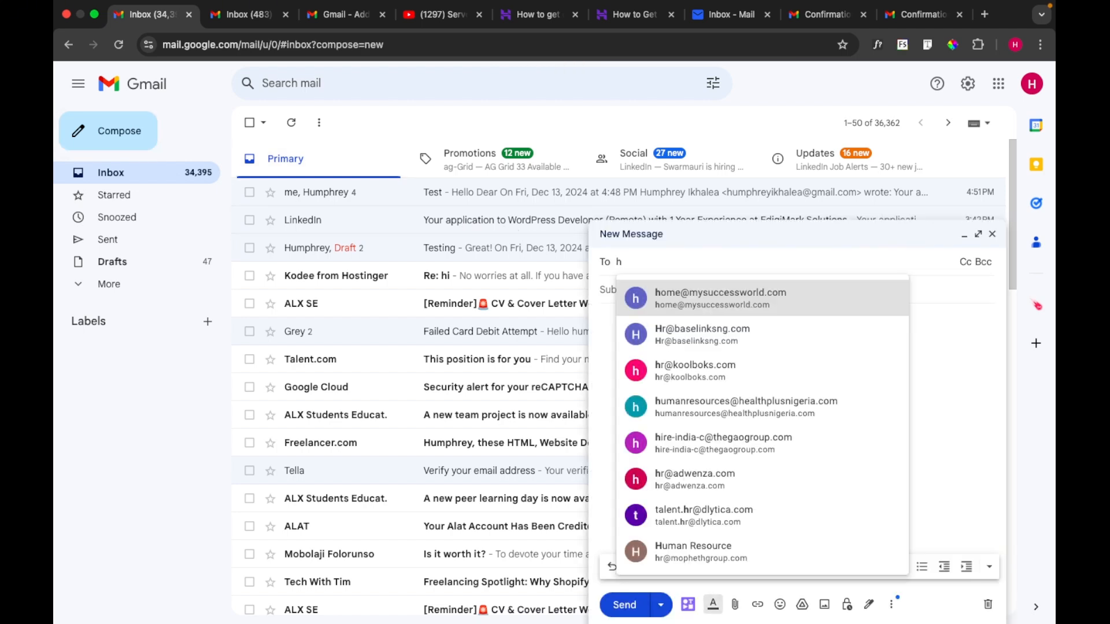
pyautogui.click(730, 310)
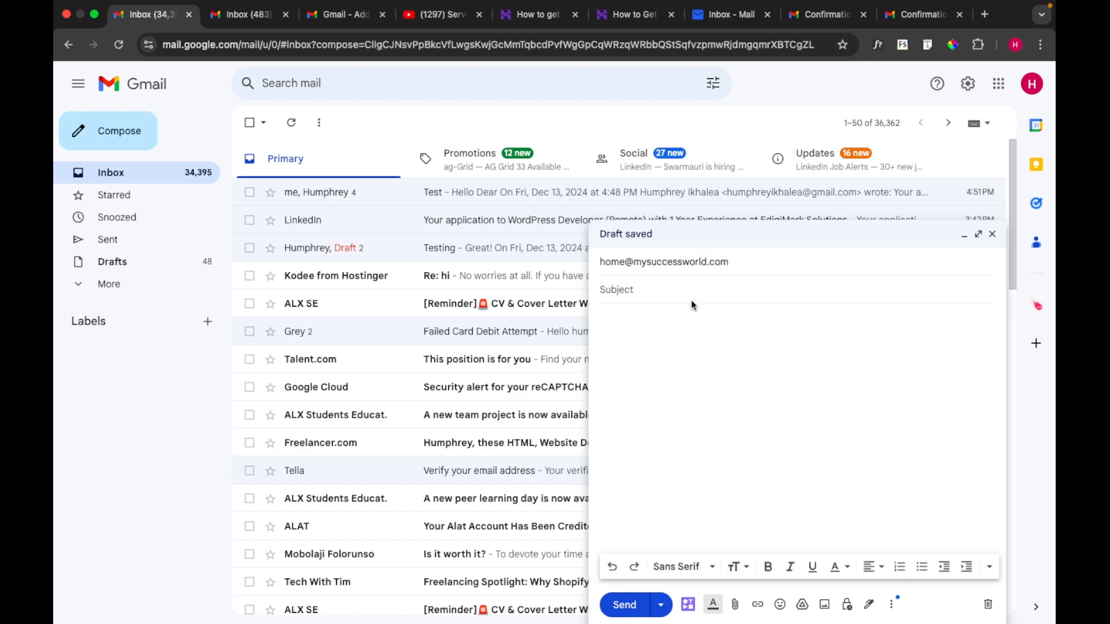
# Step: Give the email subject 'Test' and body 'My first test', then send it
pyautogui.write('Test')
pyautogui.click(690, 328)
pyautogui.write('My first')
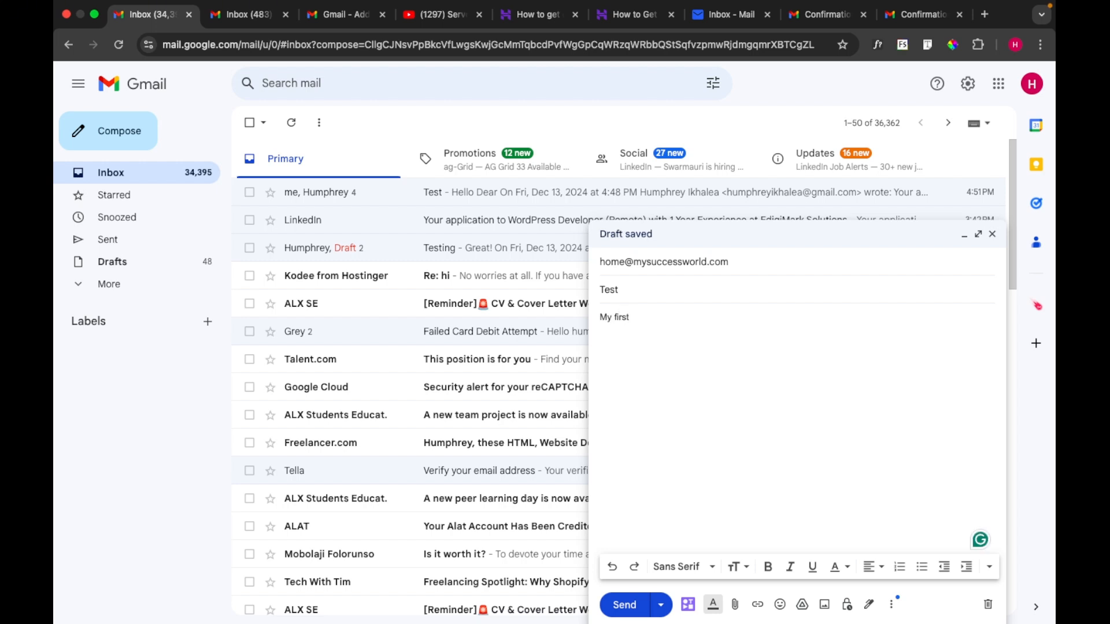
pyautogui.write(' test')
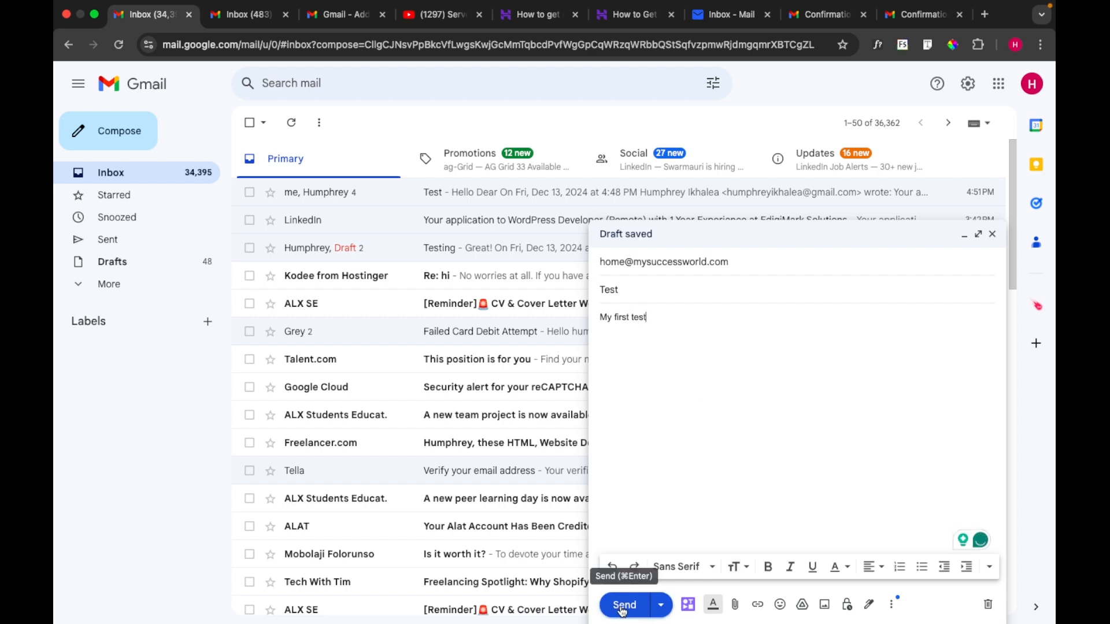
pyautogui.click(622, 605)
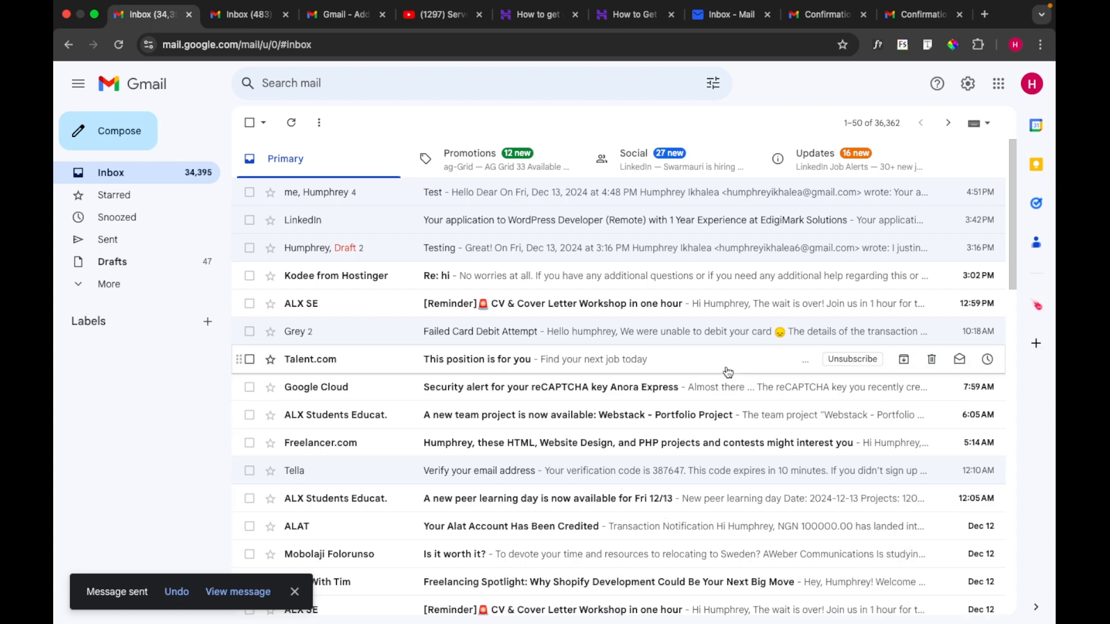
# Step: Reload Titan Mail, read the newly arrived 'Test' email, then refresh the Gmail inbox
pyautogui.click(723, 15)
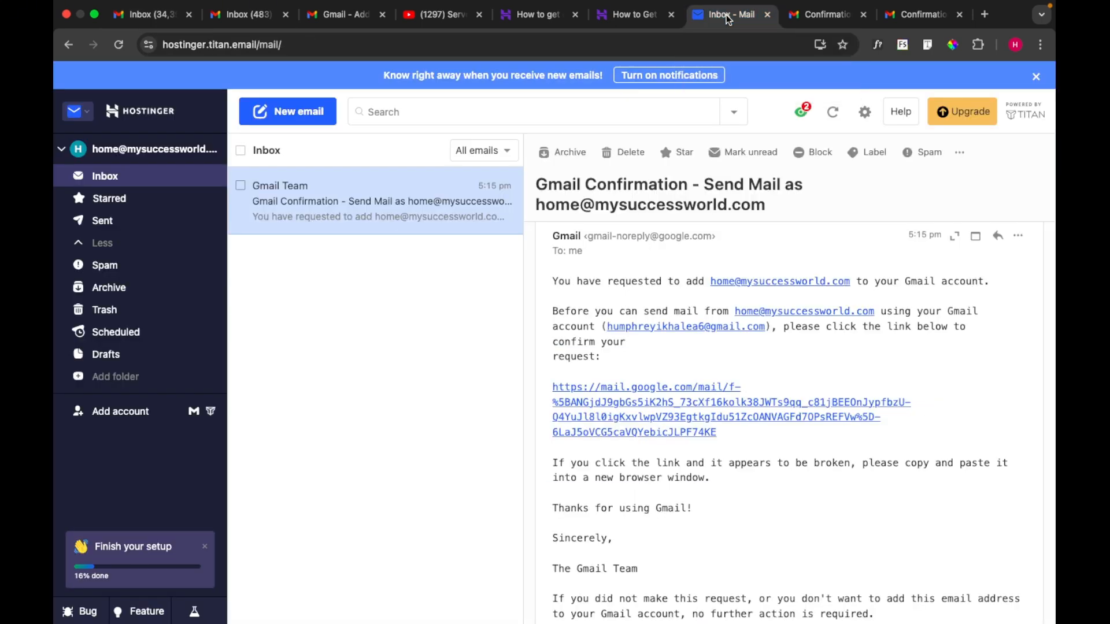
pyautogui.click(118, 46)
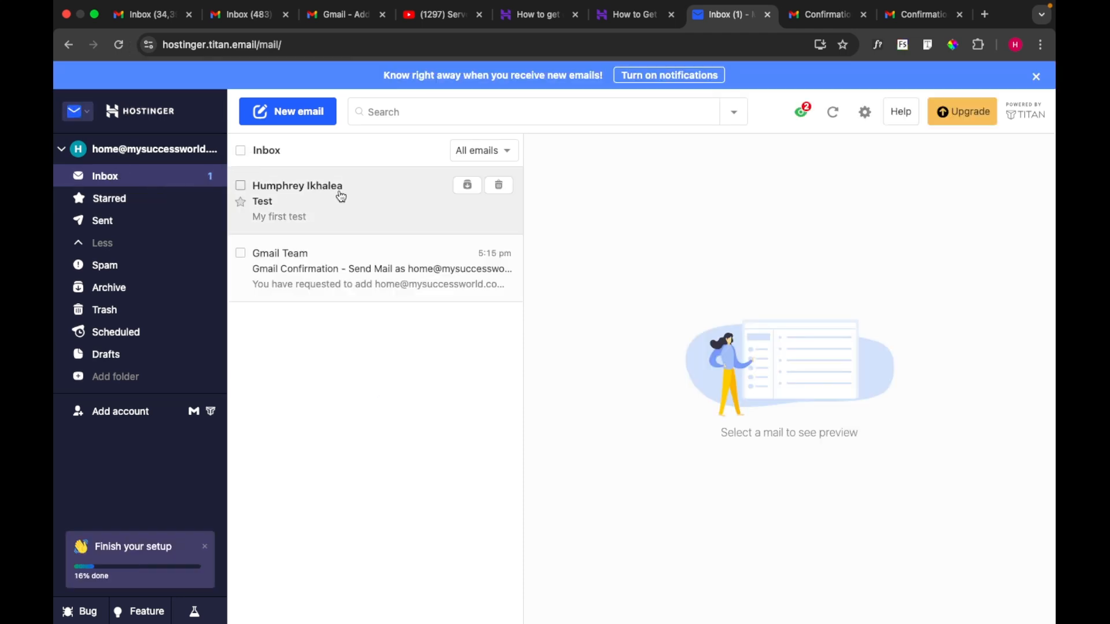
pyautogui.click(341, 198)
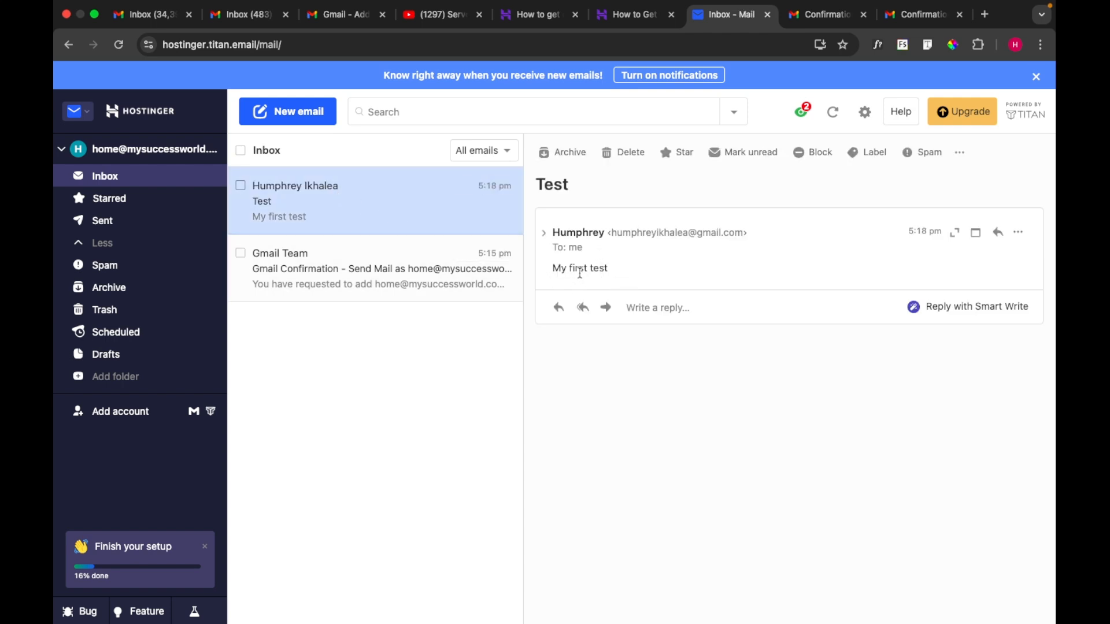
pyautogui.click(247, 18)
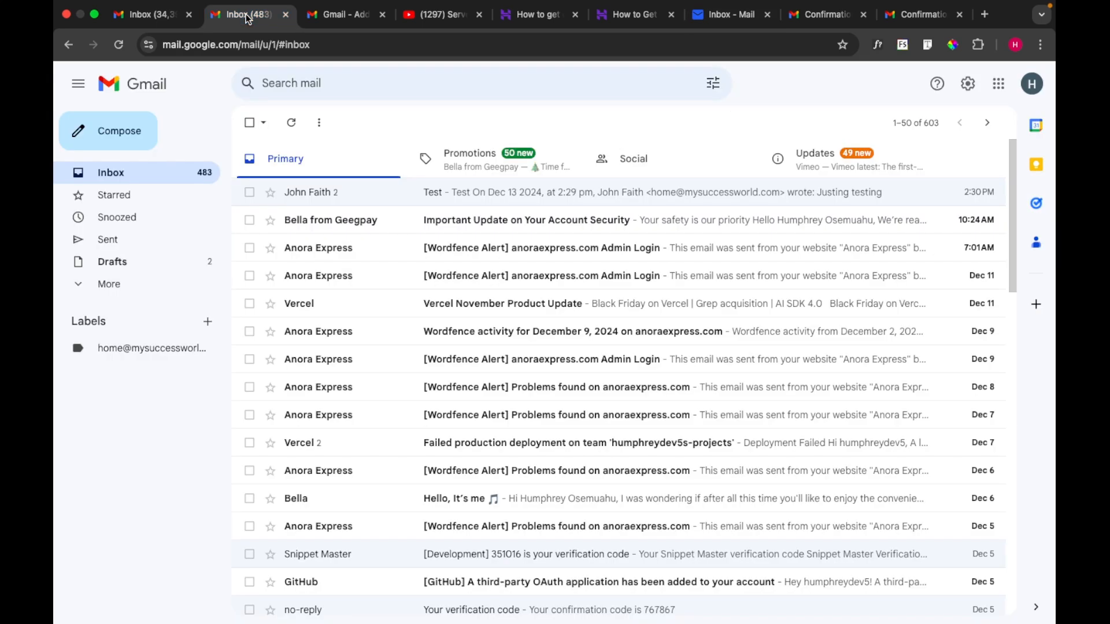
pyautogui.click(161, 171)
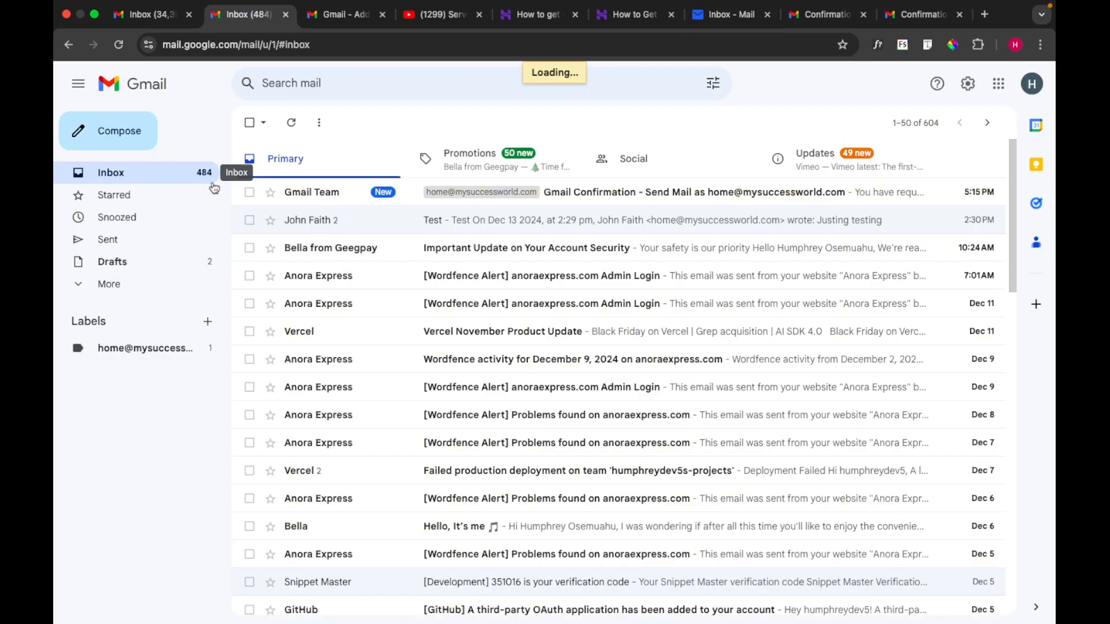
# Step: Open the Gmail Confirmation email and use its link to confirm sending as the Titan address
pyautogui.click(627, 197)
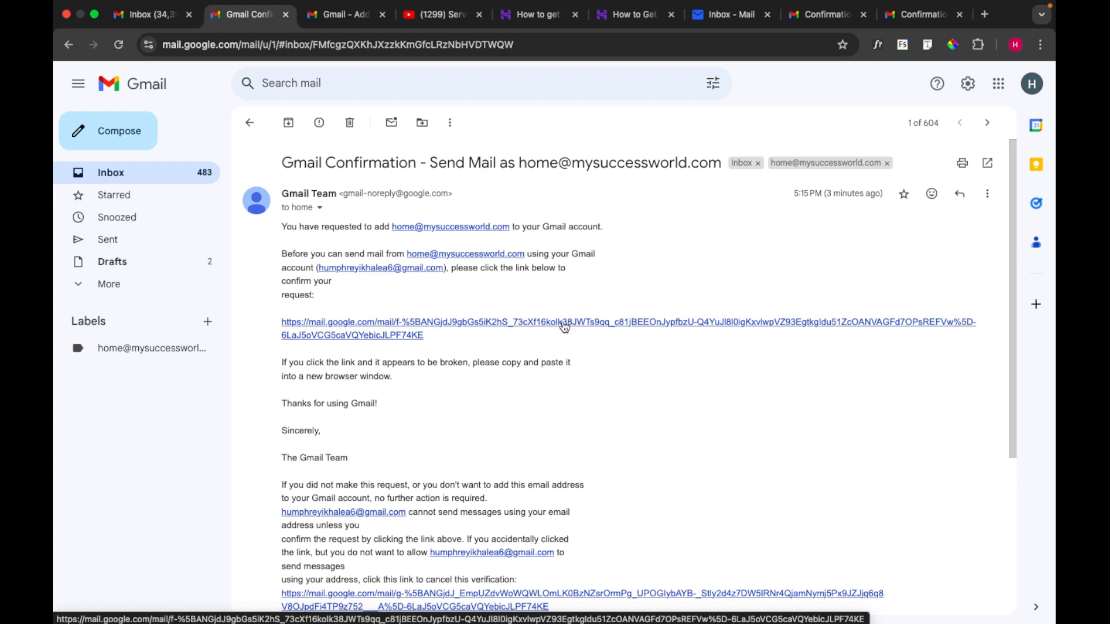
pyautogui.click(564, 325)
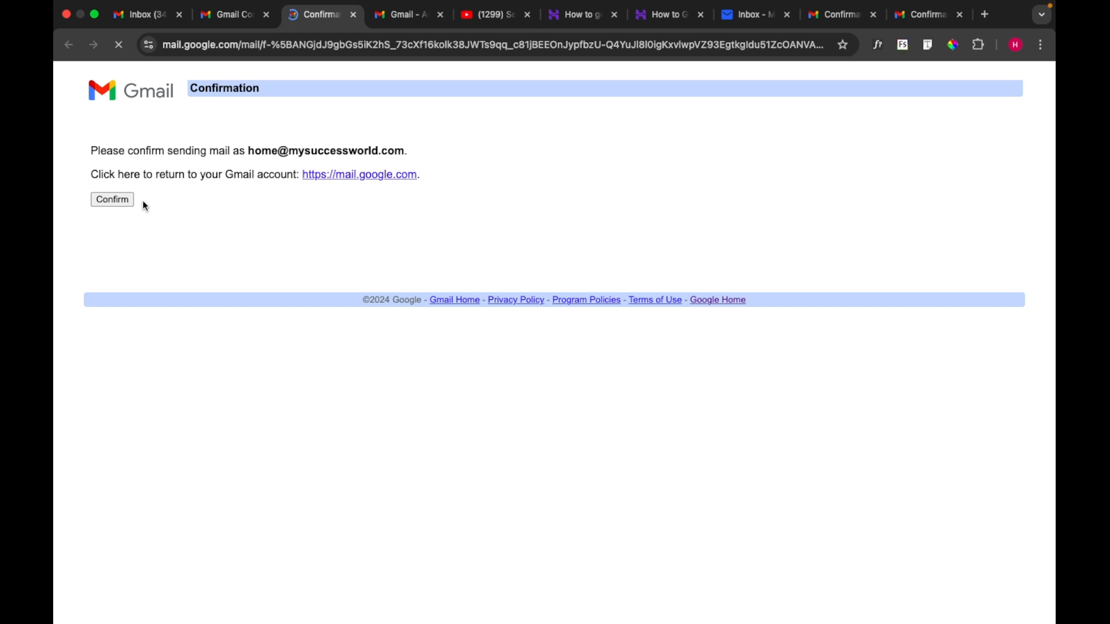
pyautogui.click(122, 201)
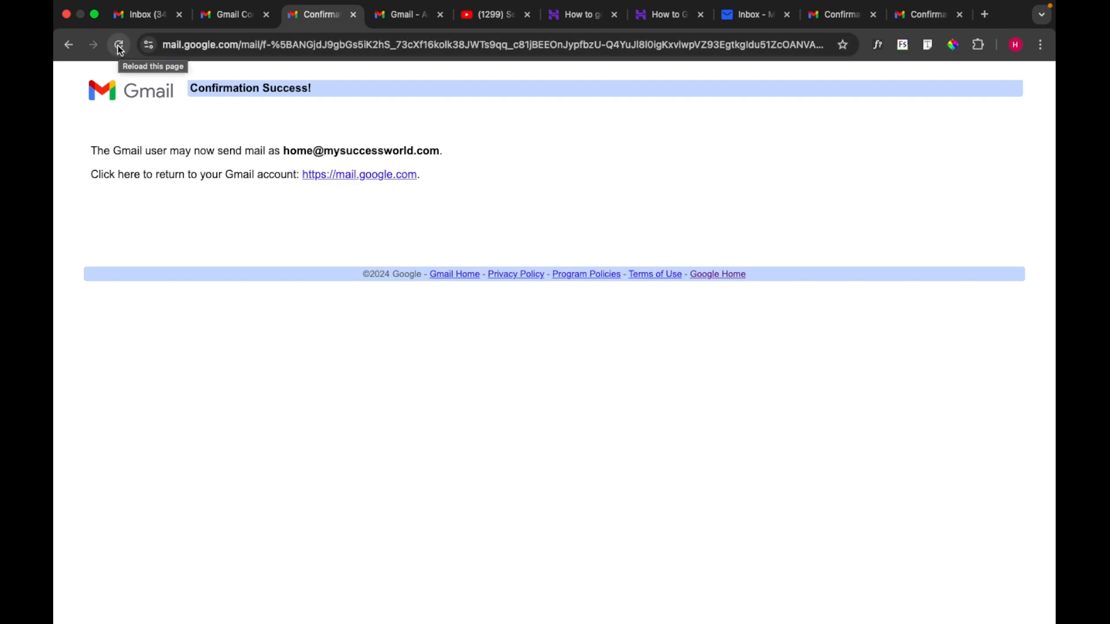
pyautogui.click(232, 21)
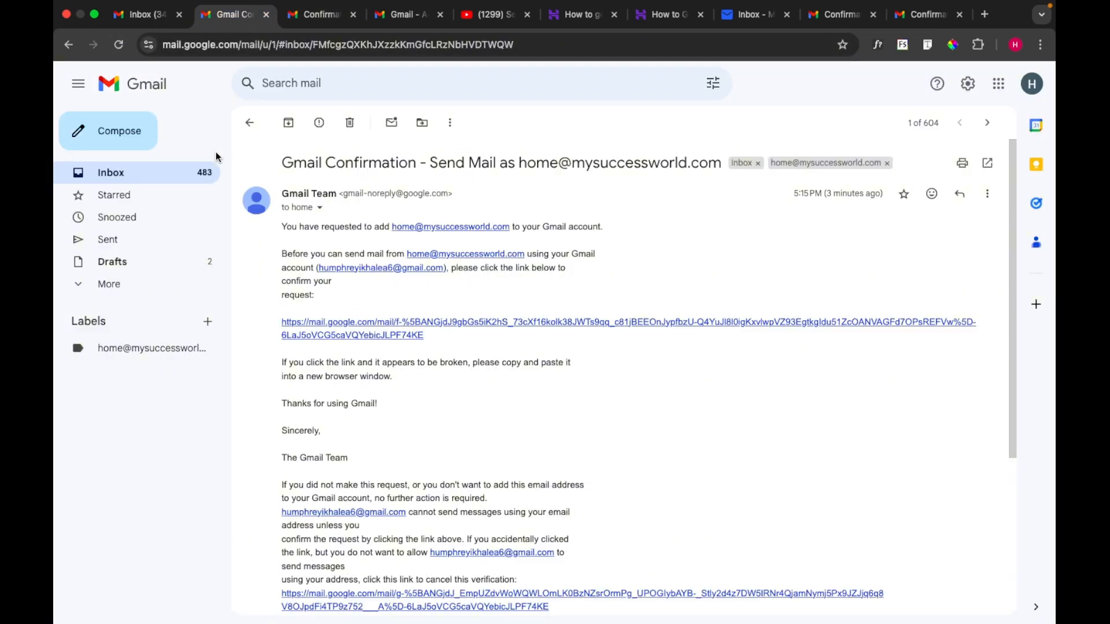
# Step: Return to the inbox, then open the four-message 'Test' conversation in the personal account
pyautogui.click(172, 171)
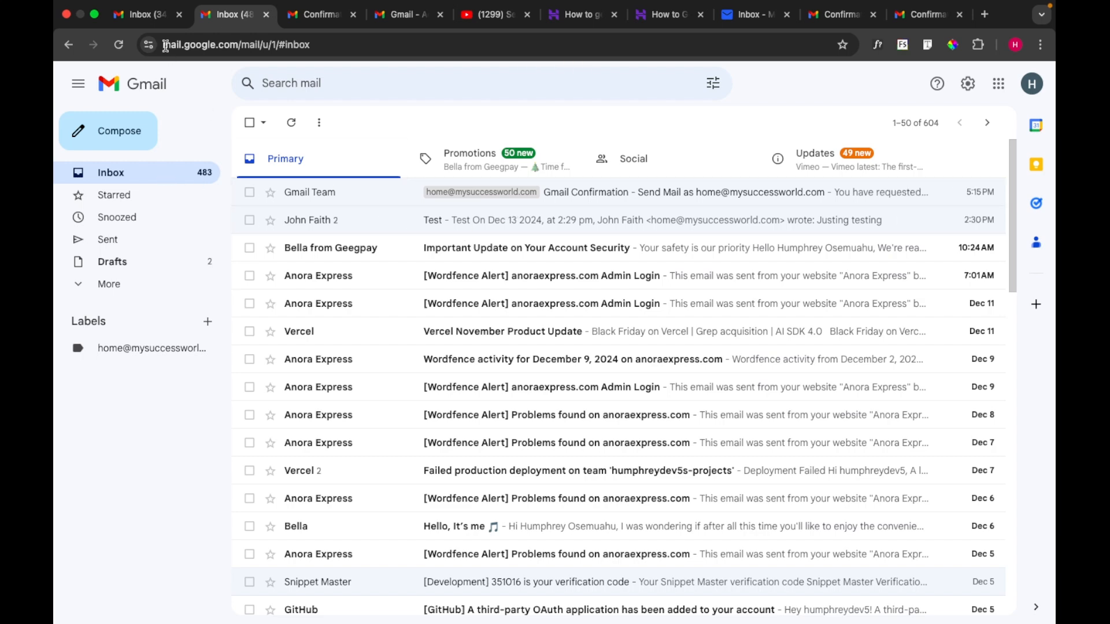
pyautogui.click(148, 15)
pyautogui.click(382, 197)
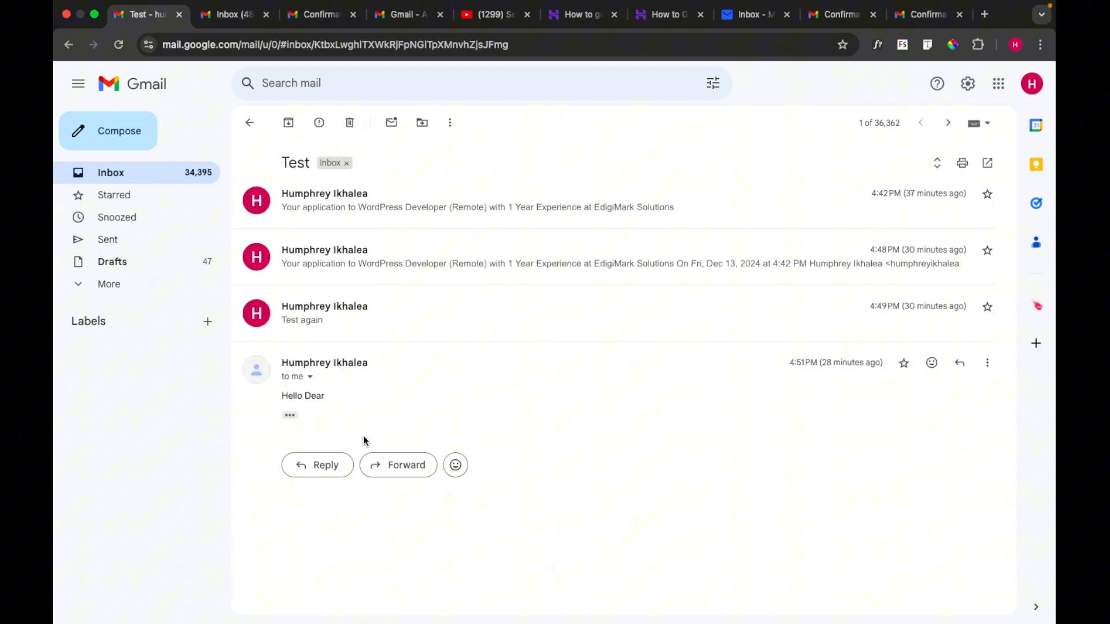
# Step: Reply to the latest 'Hello Dear' message with 'Send test again' and send it
pyautogui.click(318, 467)
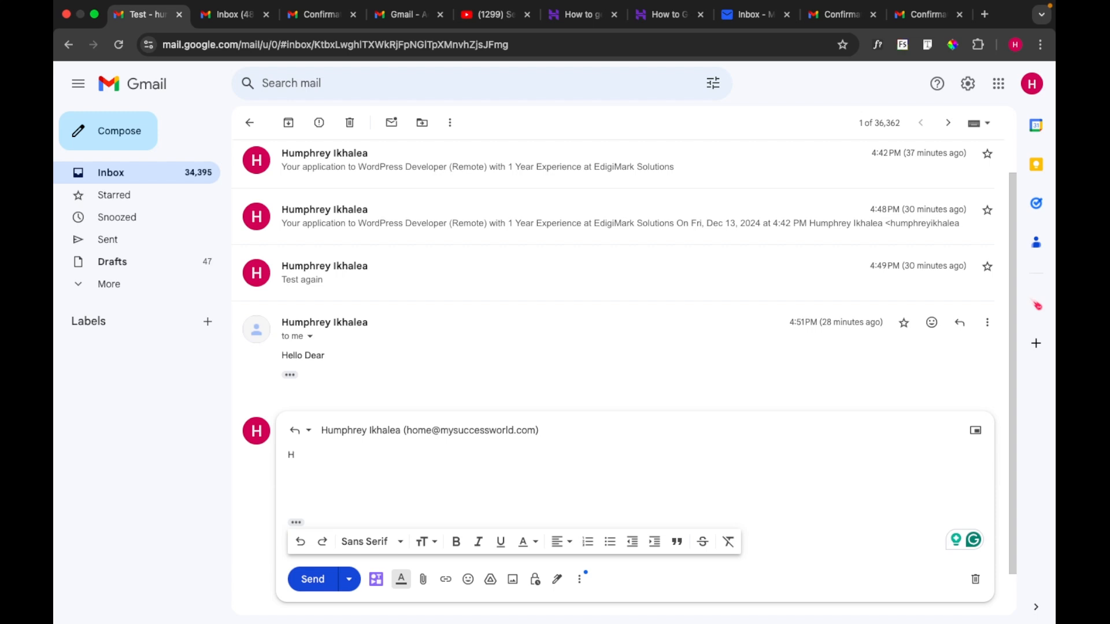
pyautogui.press('BackSpace')
pyautogui.write('Ser')
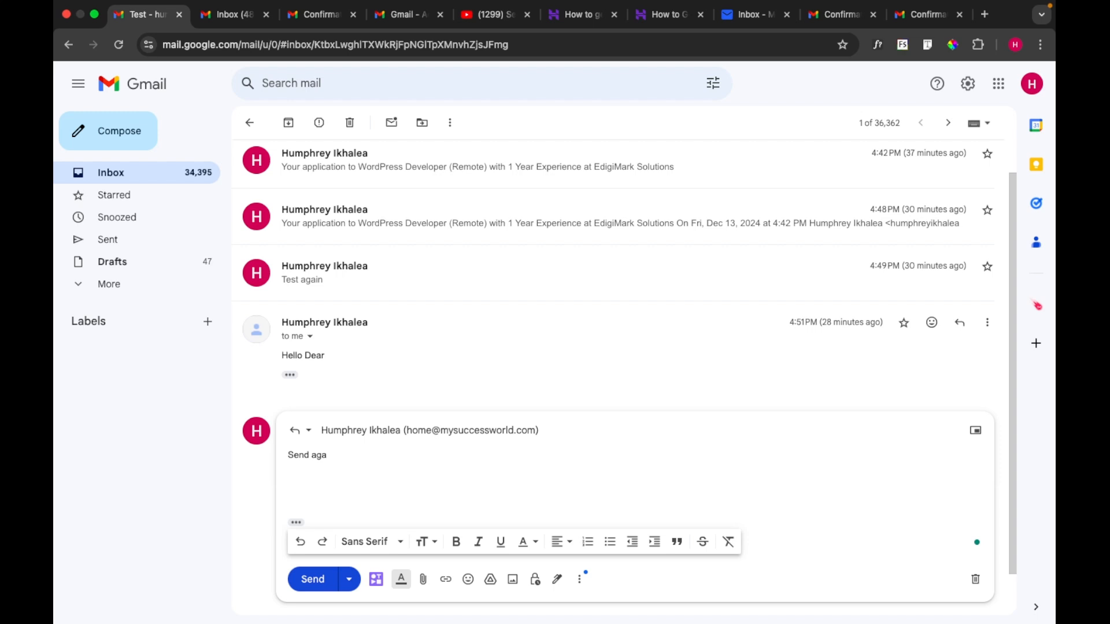
pyautogui.click(312, 458)
pyautogui.write('test again')
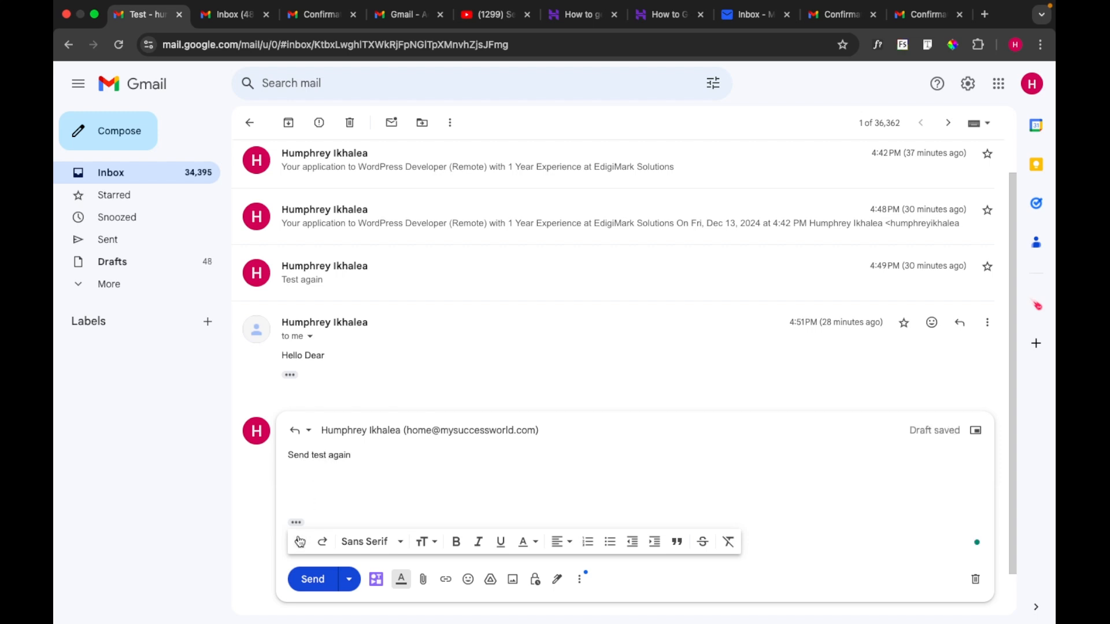
pyautogui.click(312, 579)
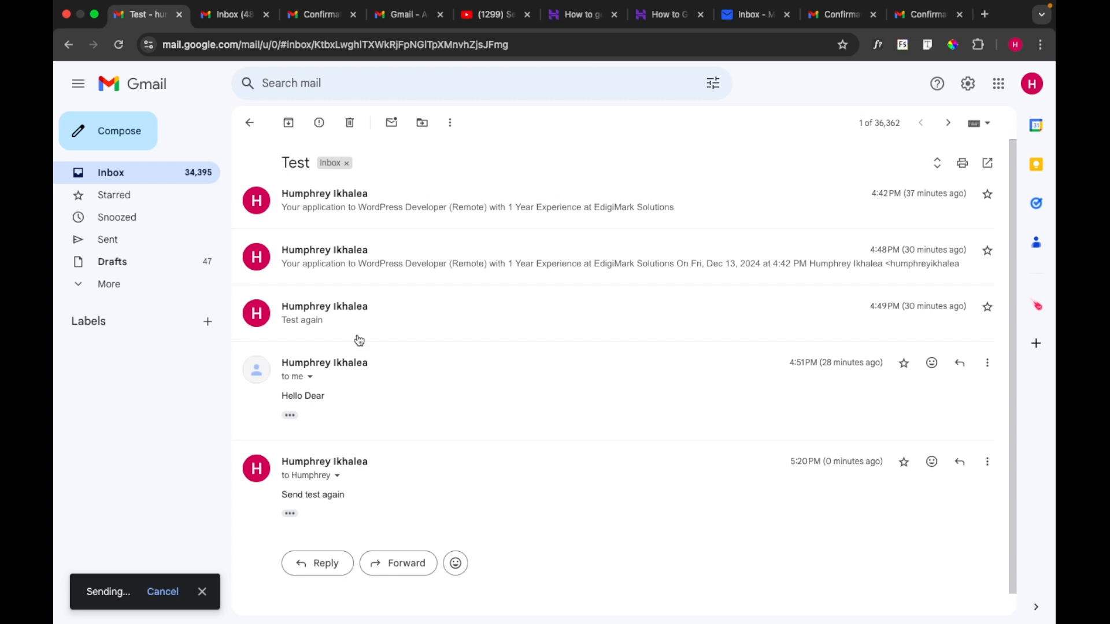
# Step: In the second account, open the 'Test – My first test' email labelled with the Titan address
pyautogui.click(220, 15)
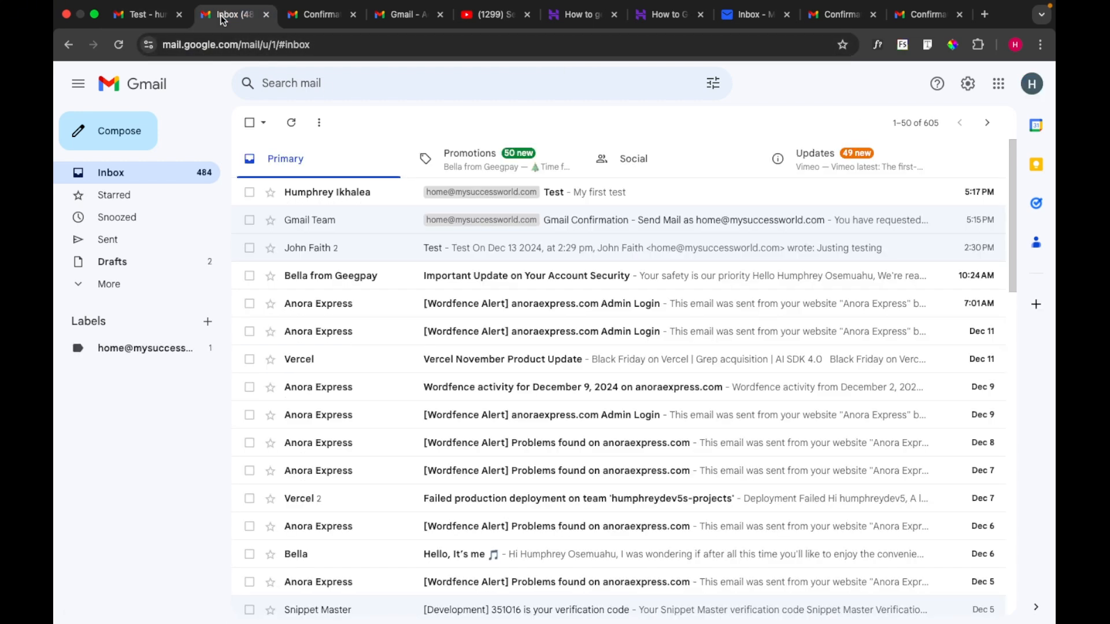
pyautogui.click(614, 198)
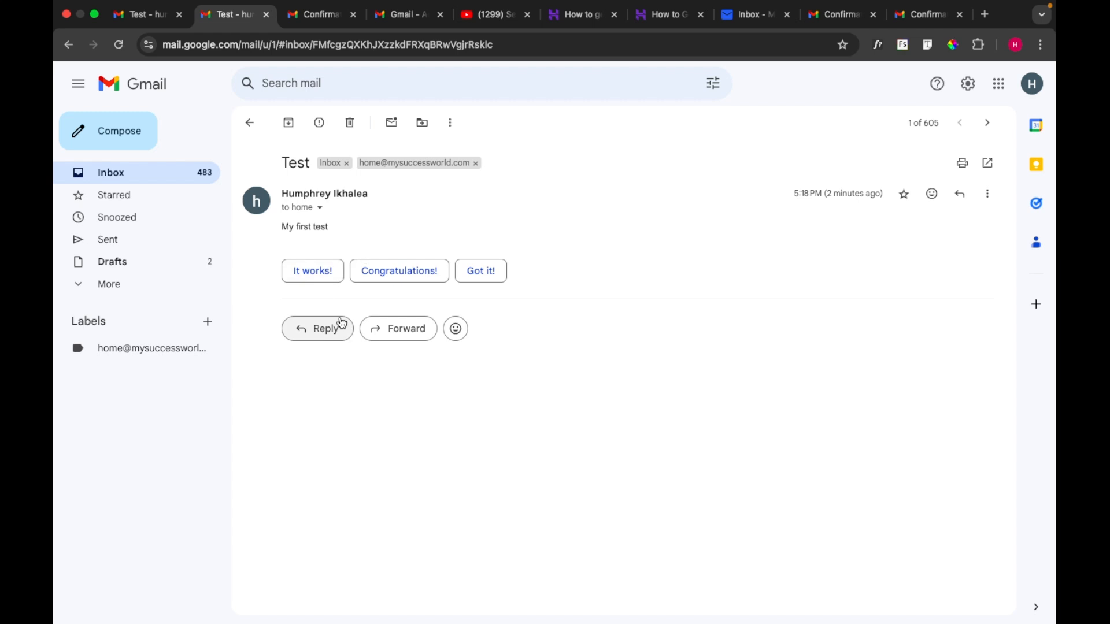
pyautogui.click(160, 181)
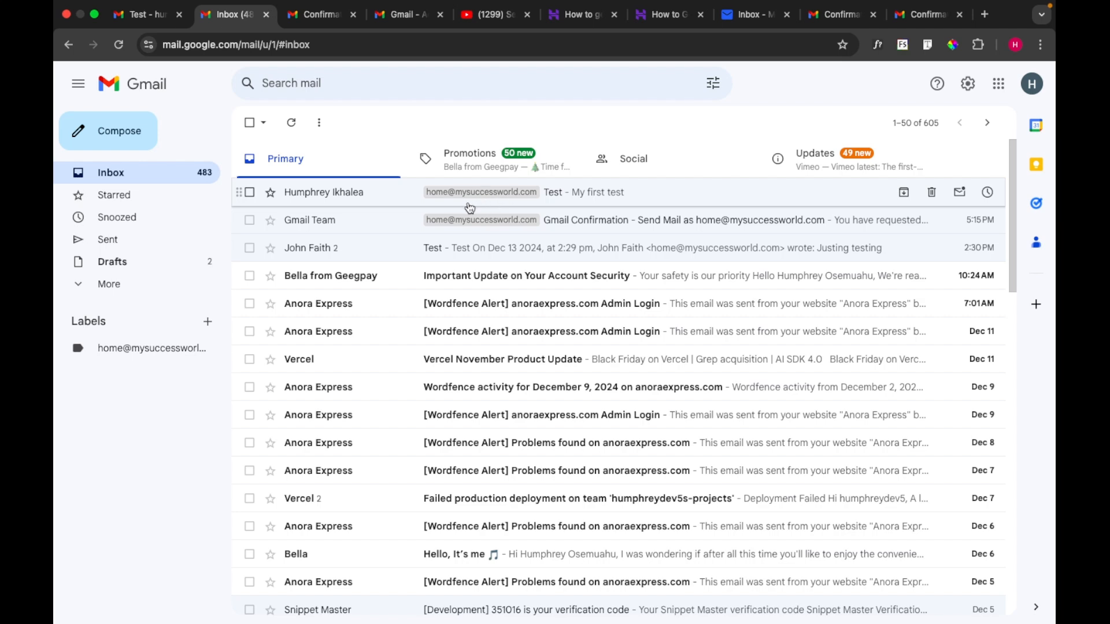
pyautogui.click(335, 196)
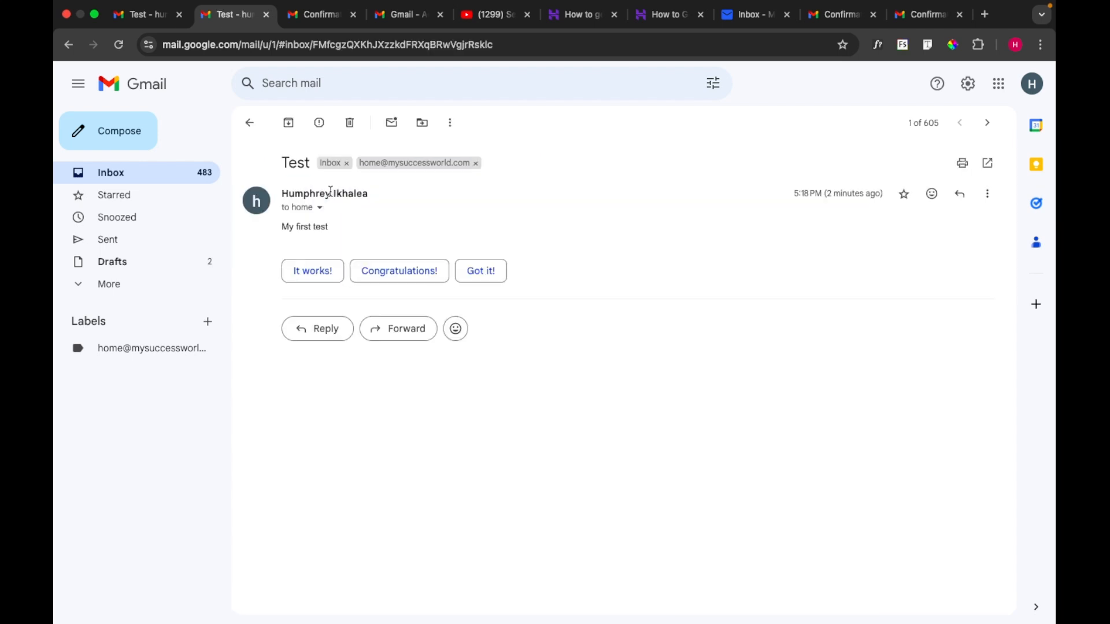
pyautogui.click(248, 122)
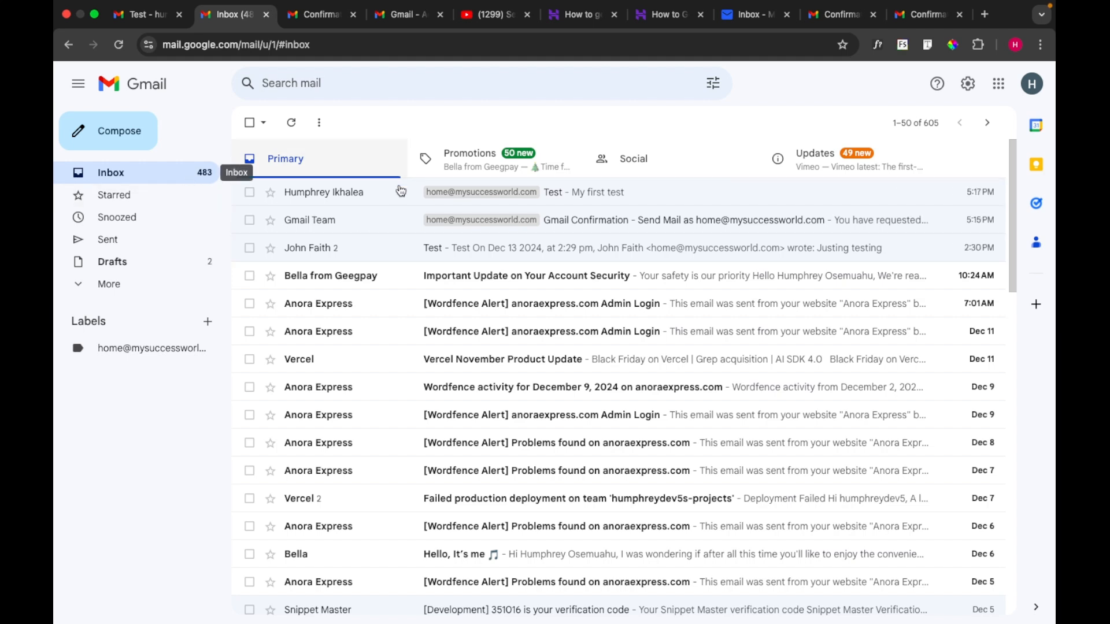
pyautogui.click(466, 192)
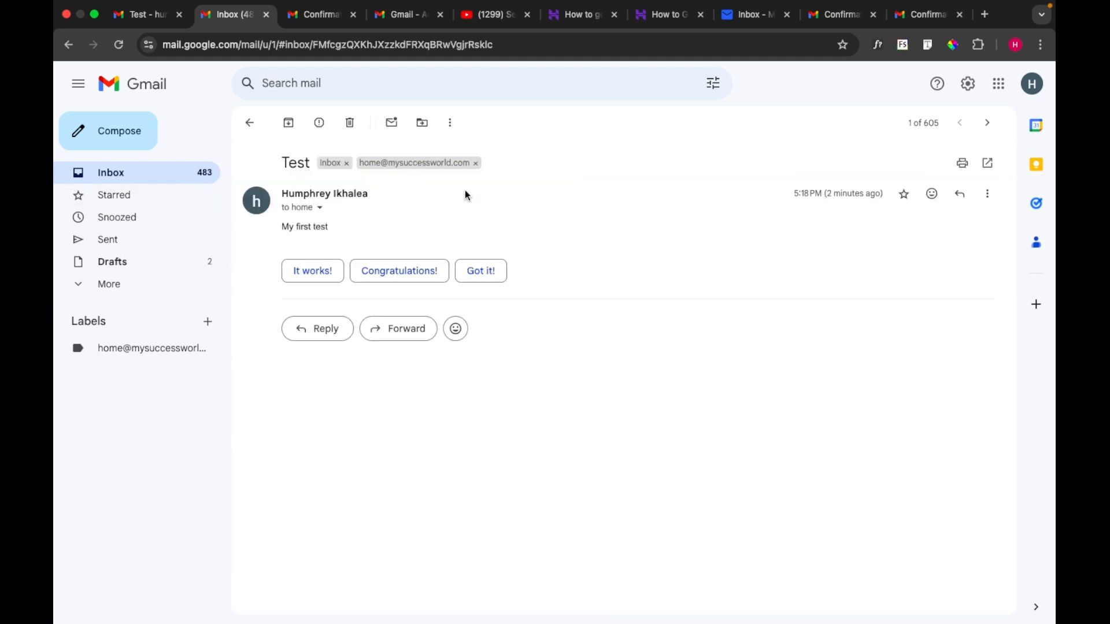
# Step: Send the 'It works!' smart reply with the From address switched to the Titan domain address
pyautogui.click(322, 273)
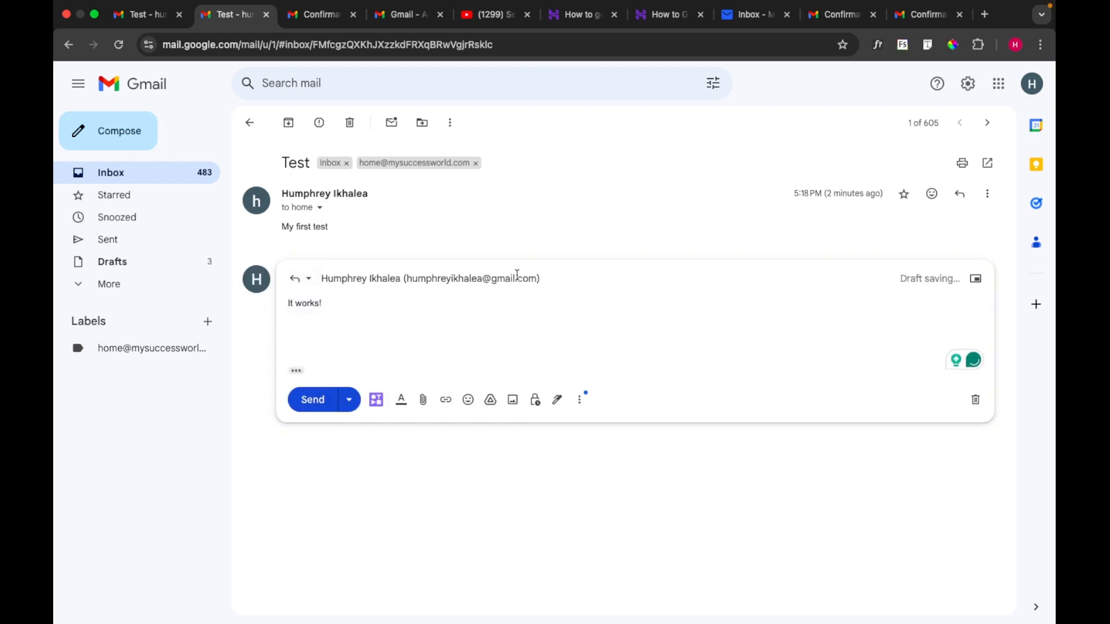
pyautogui.moveTo(528, 281)
pyautogui.click(481, 280)
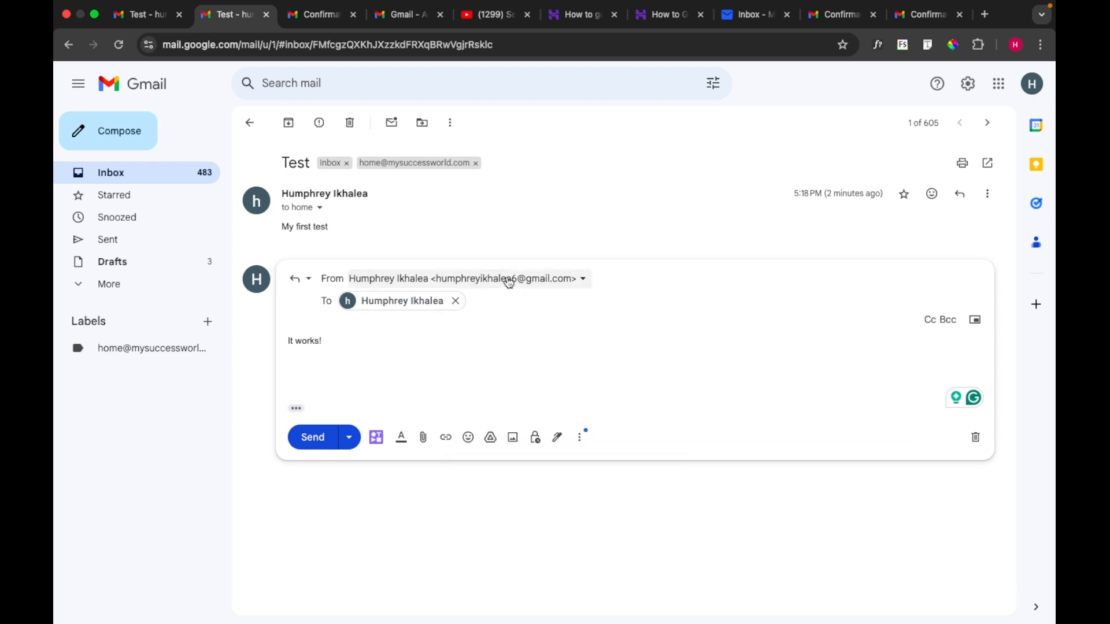
pyautogui.click(582, 279)
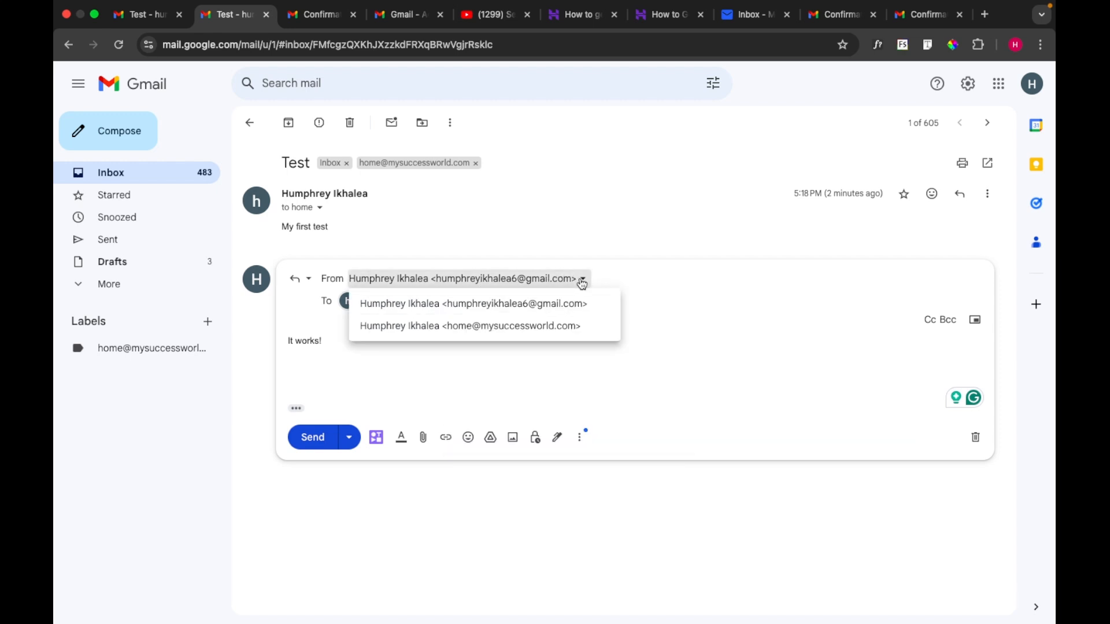
pyautogui.click(553, 327)
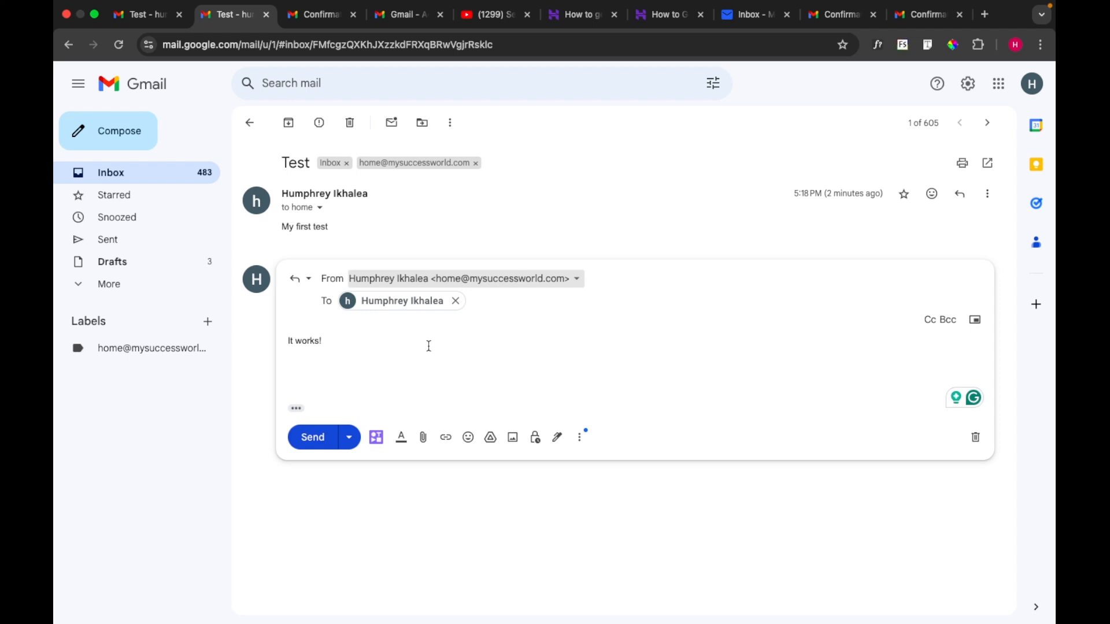
pyautogui.click(317, 441)
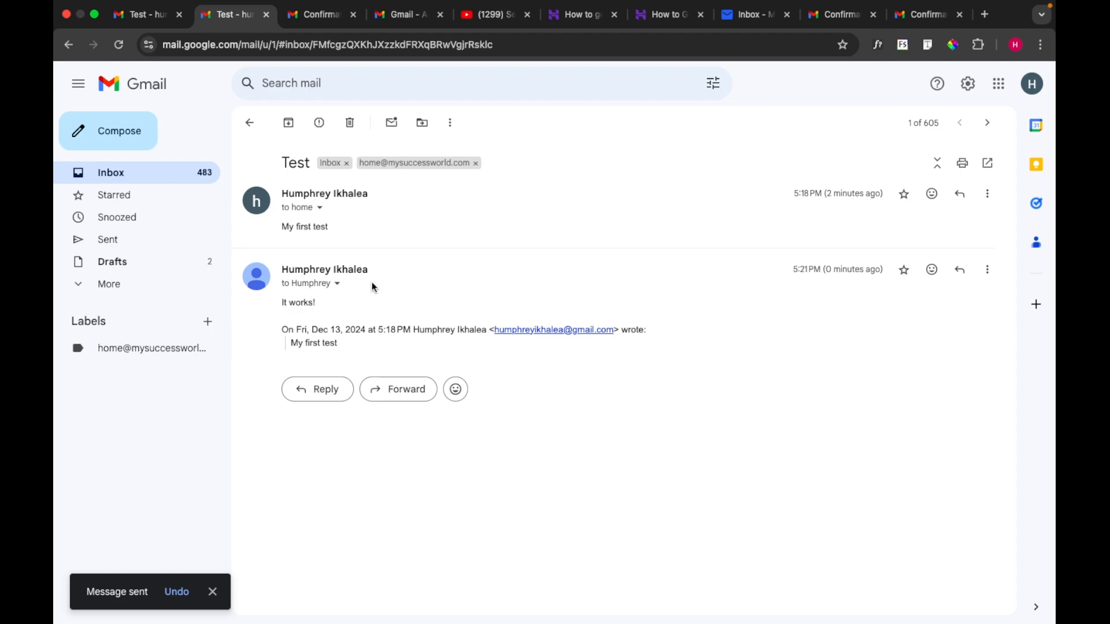
# Step: Refresh the first account's inbox and open the 'It works!' reply in the Test conversation
pyautogui.click(162, 16)
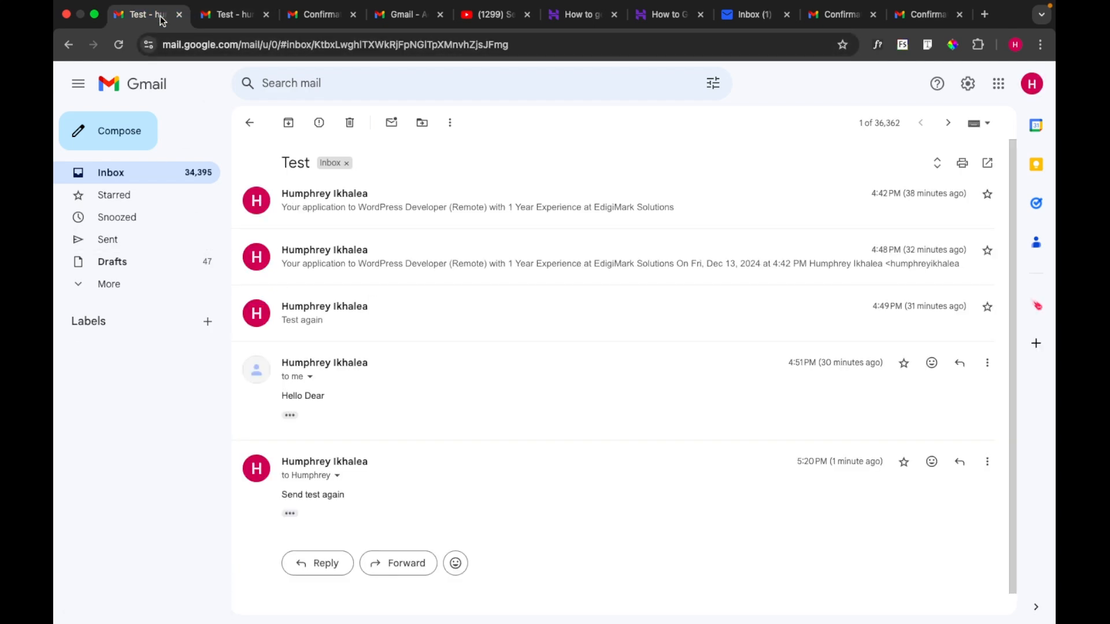
pyautogui.click(155, 172)
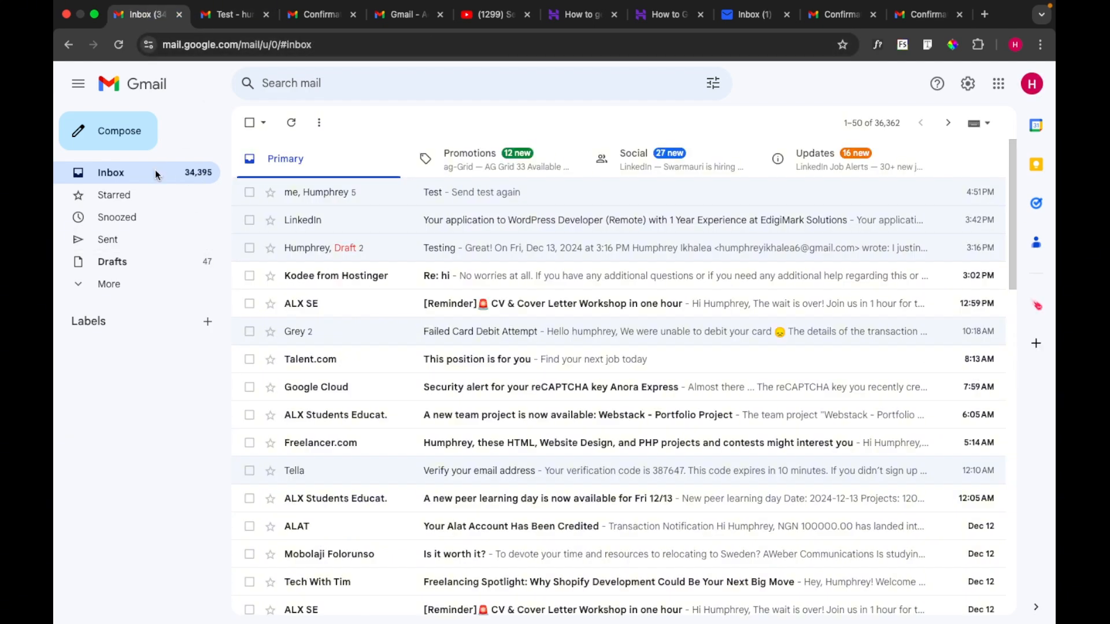
pyautogui.click(154, 172)
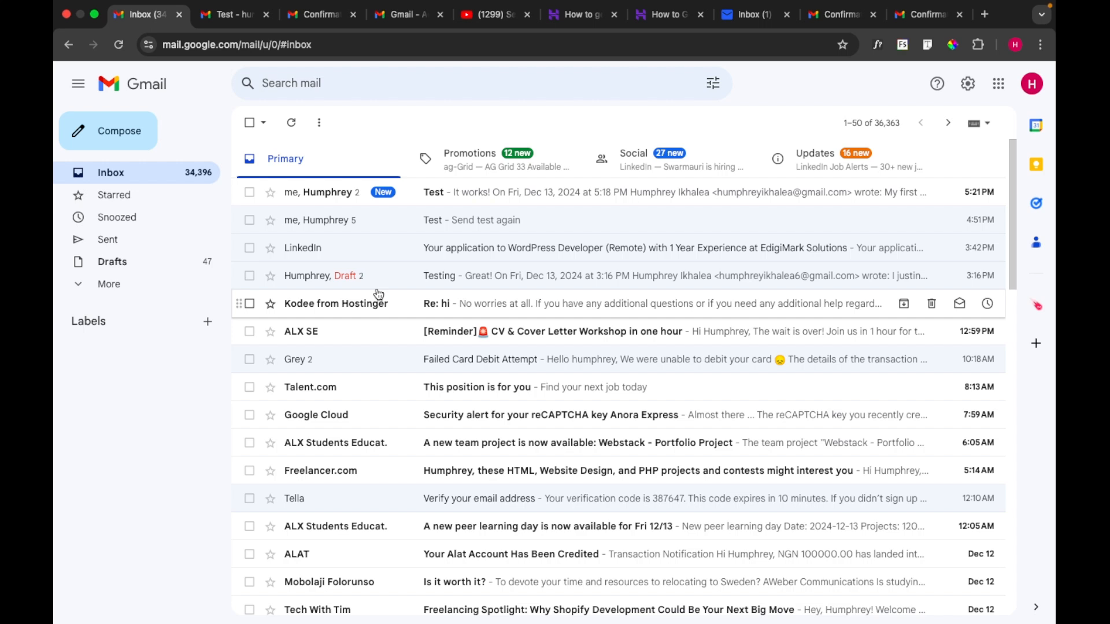
pyautogui.click(553, 197)
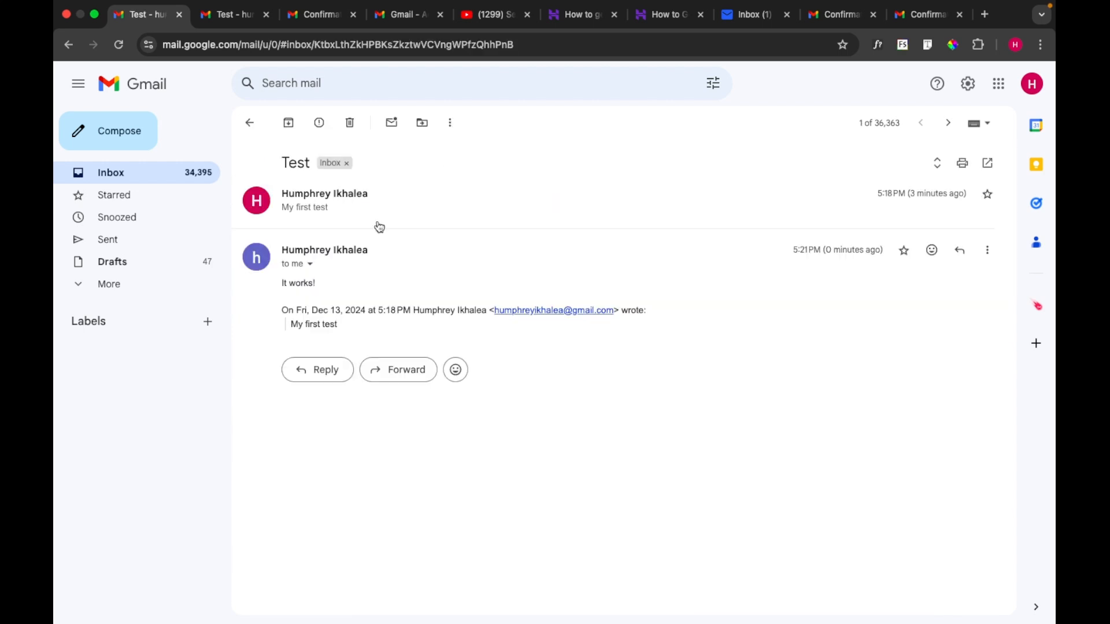